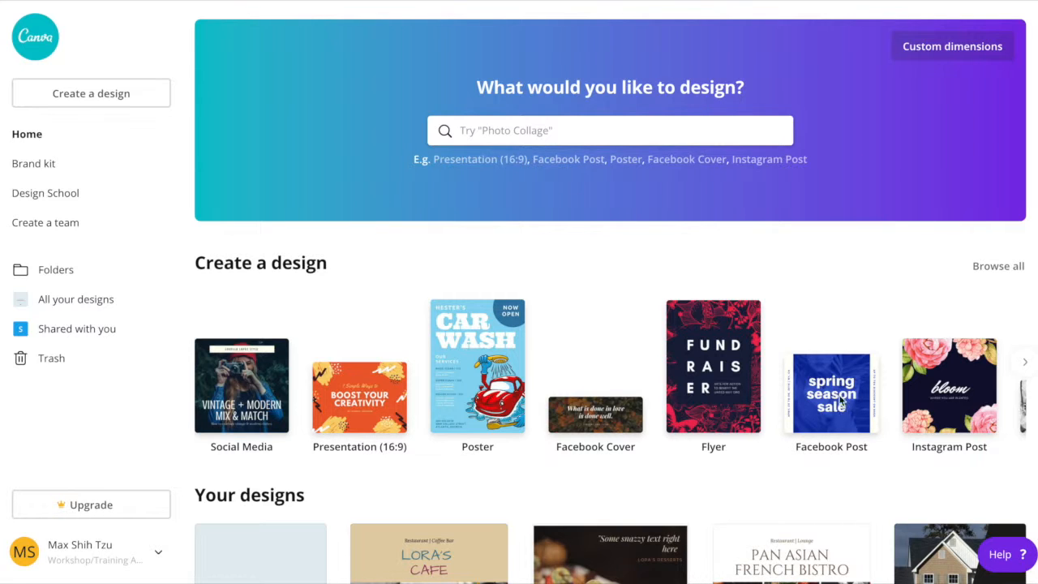
# Browse the available design types and start a new blank Social Media design.
pyautogui.hscroll(7, 829, 393)
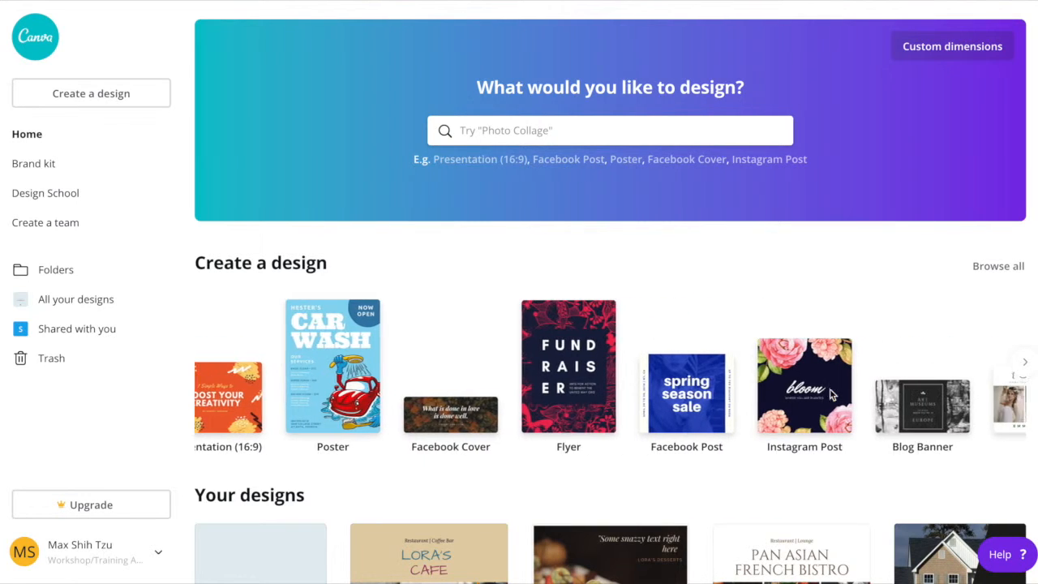
pyautogui.hscroll(2, 830, 389)
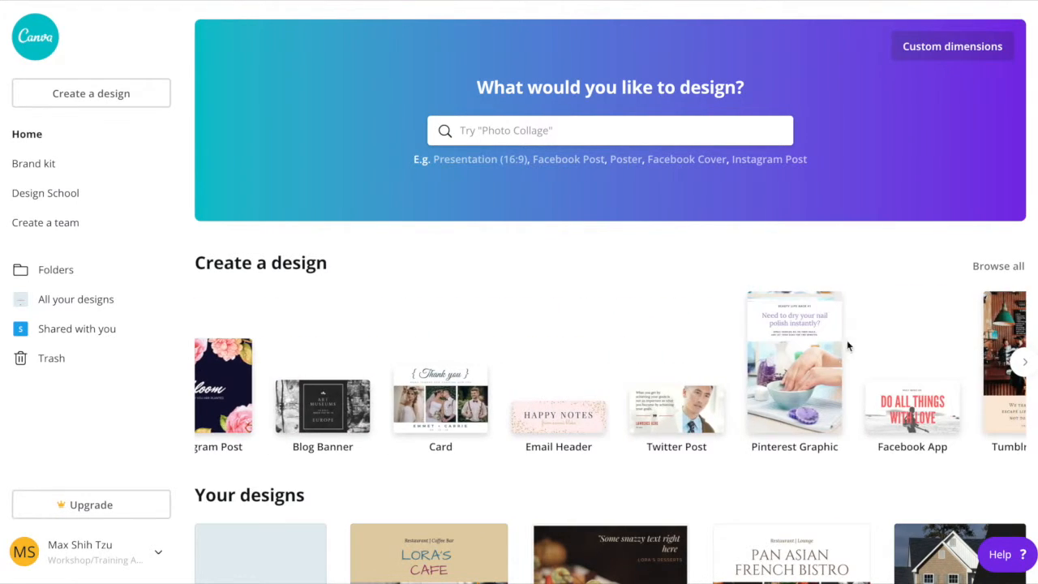
pyautogui.hscroll(-7, 749, 410)
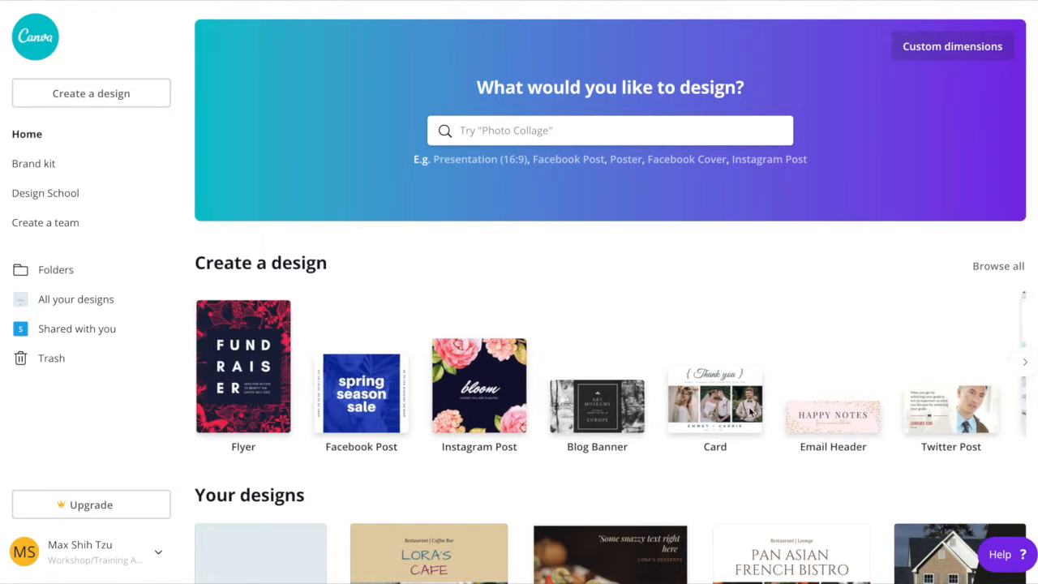
pyautogui.hscroll(-2, 749, 406)
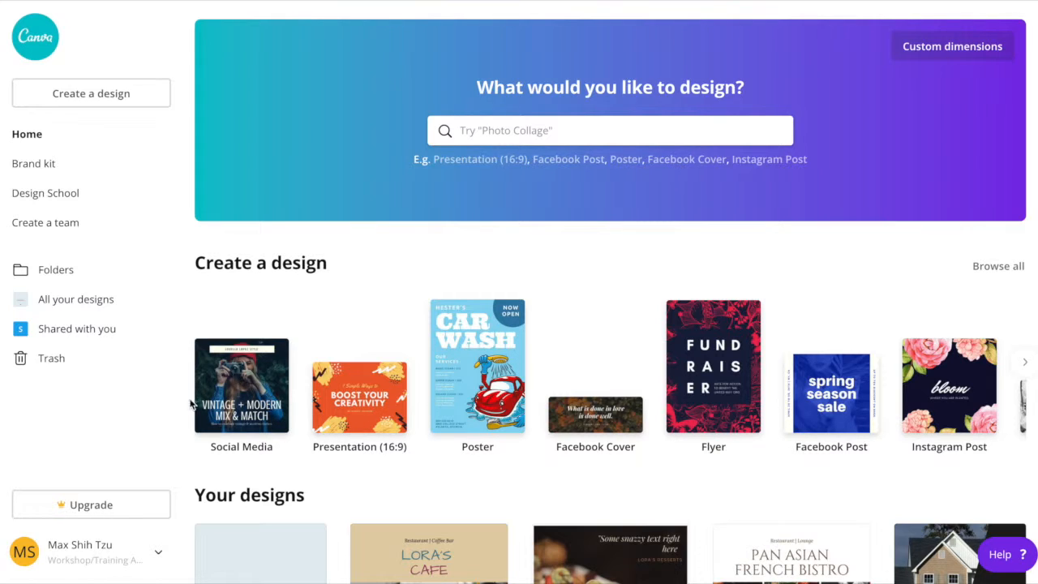
pyautogui.click(236, 396)
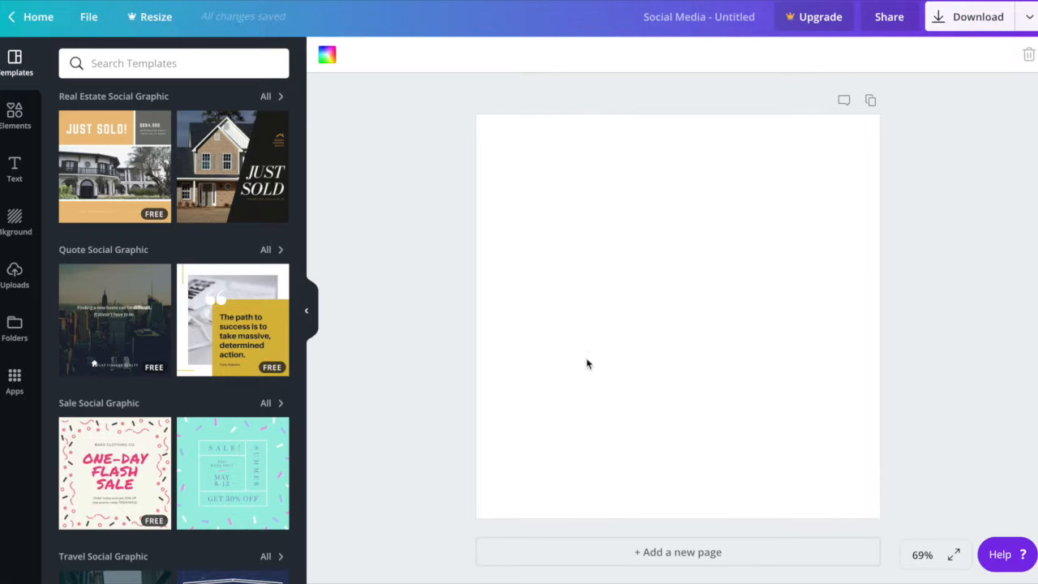
# Set the blank page's background to the pale blue brand color.
pyautogui.click(328, 55)
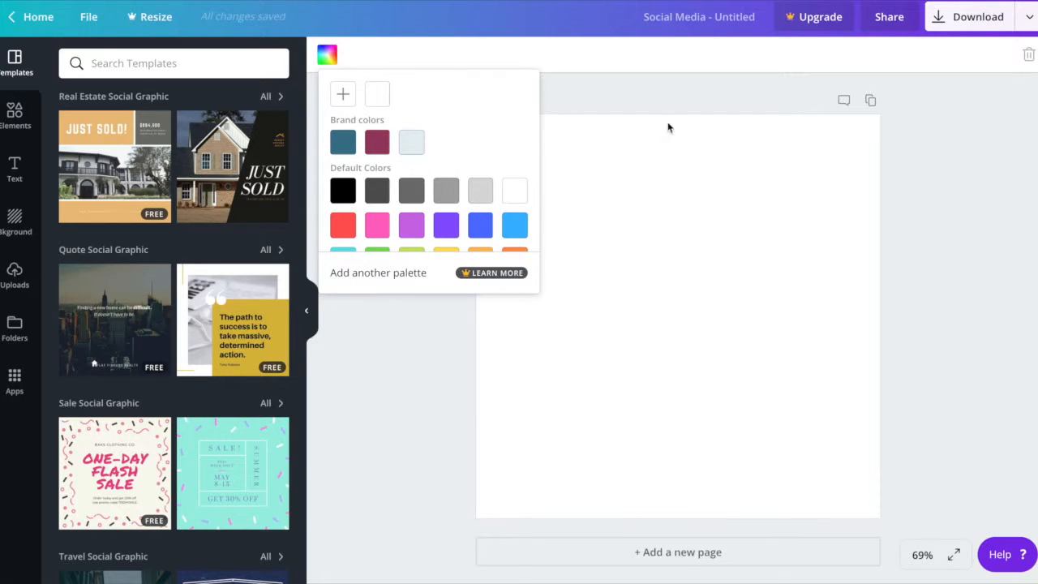
pyautogui.click(413, 143)
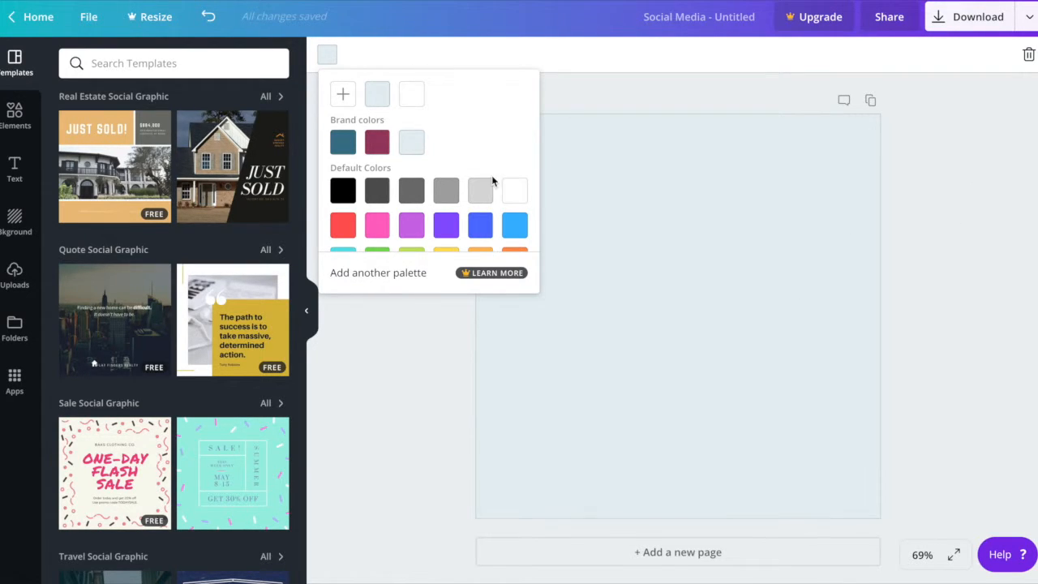
pyautogui.rightClick(969, 235)
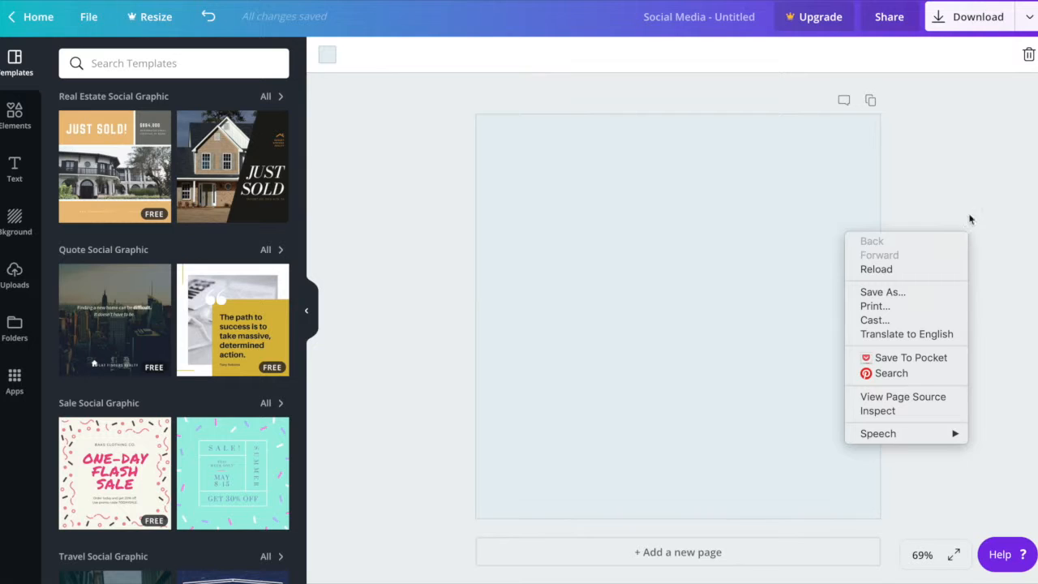
pyautogui.click(973, 182)
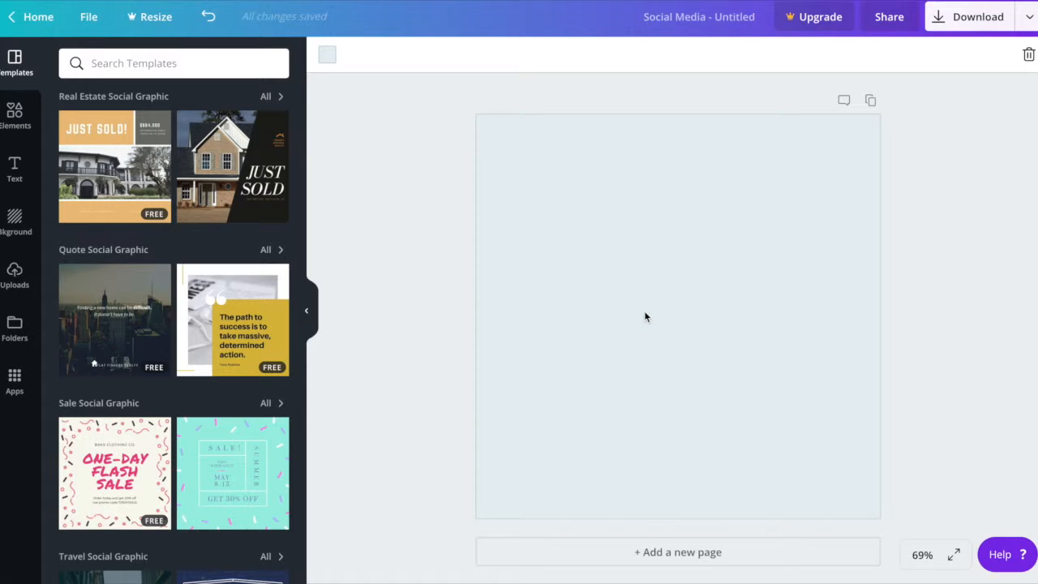
# Add a paragraph text box to the page and color its text with the teal brand color #3c778d.
pyautogui.press('t')
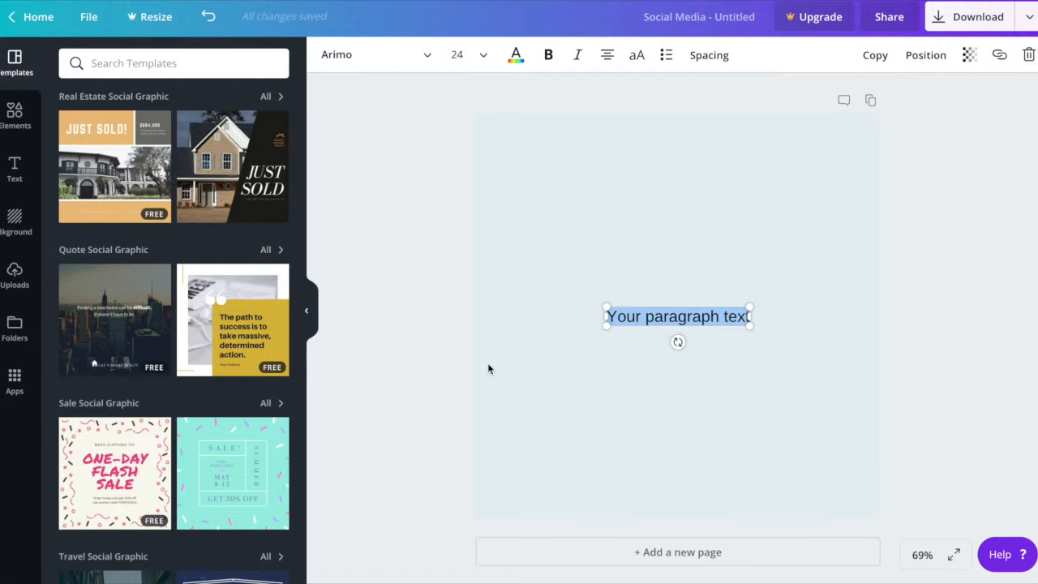
pyautogui.click(517, 59)
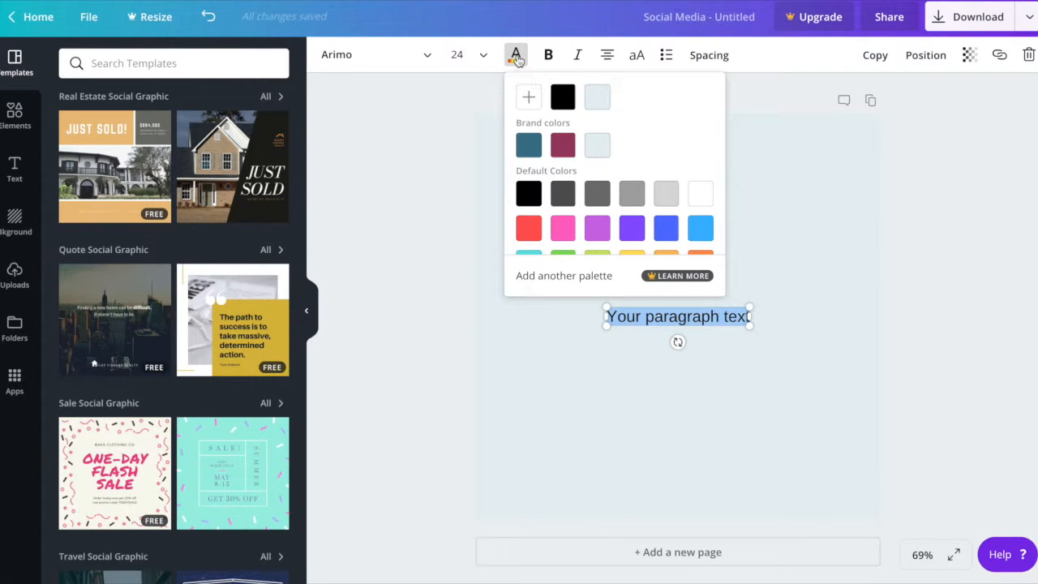
pyautogui.click(528, 147)
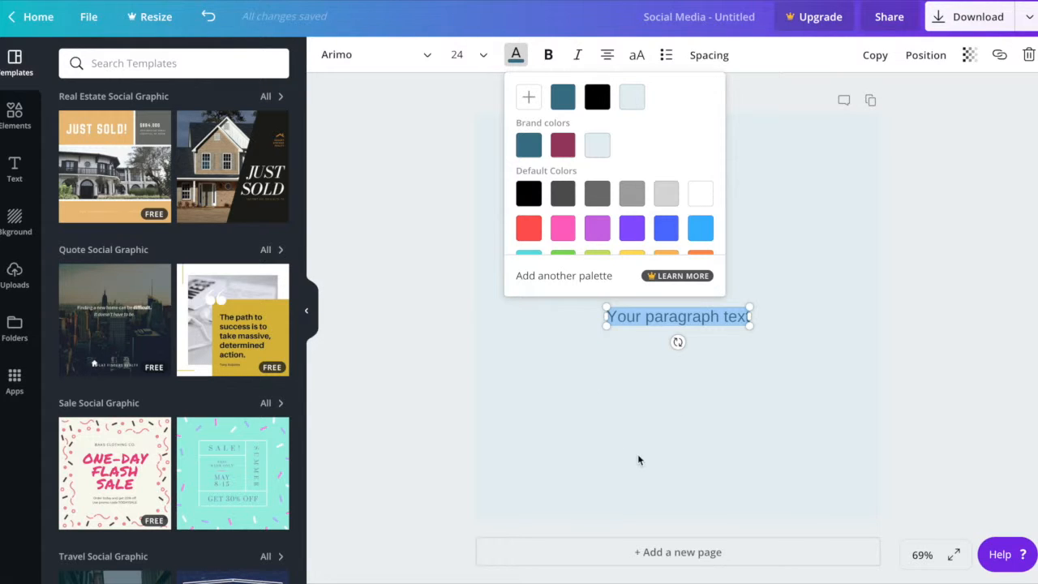
pyautogui.click(646, 422)
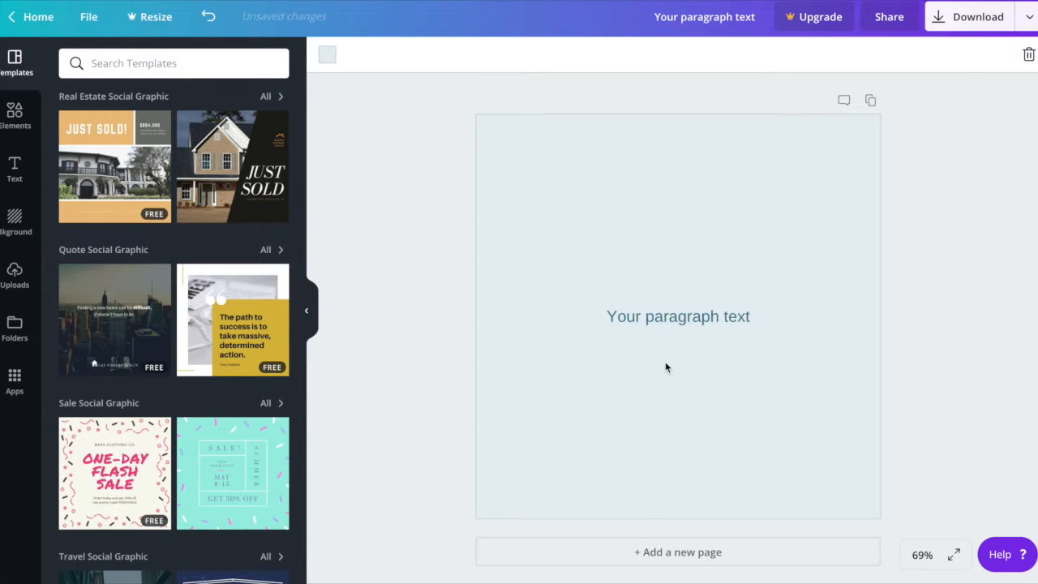
# Replace the text box's placeholder wording with "Insert Text Here".
pyautogui.click(678, 318)
pyautogui.doubleClick(678, 318)
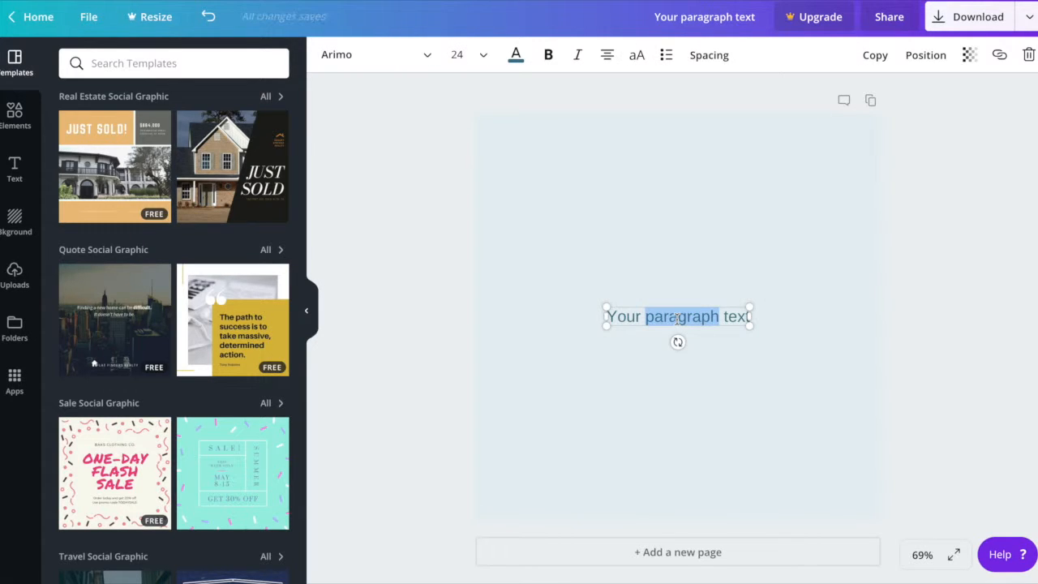
pyautogui.tripleClick(678, 318)
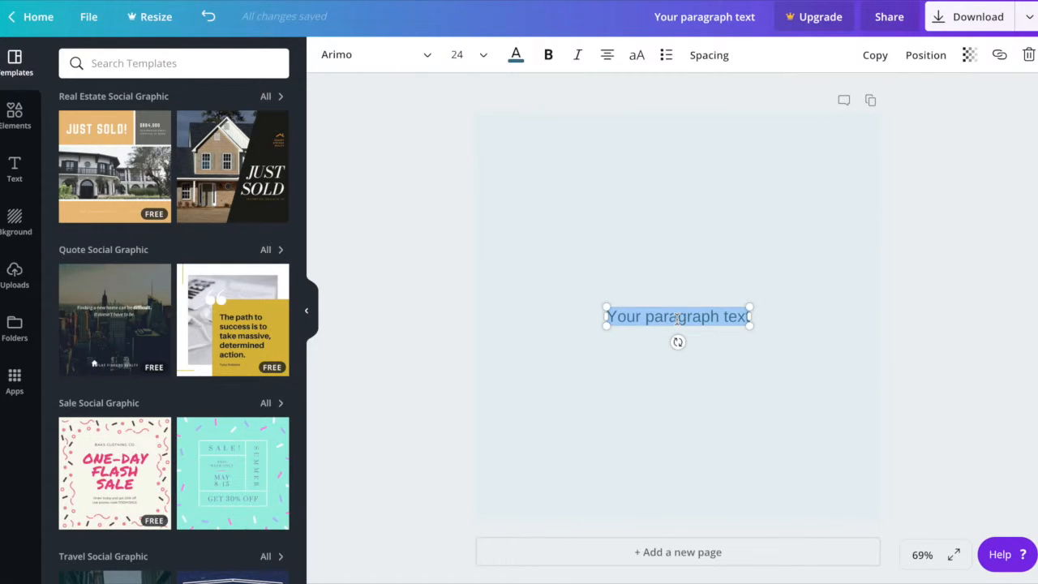
pyautogui.write('Inser')
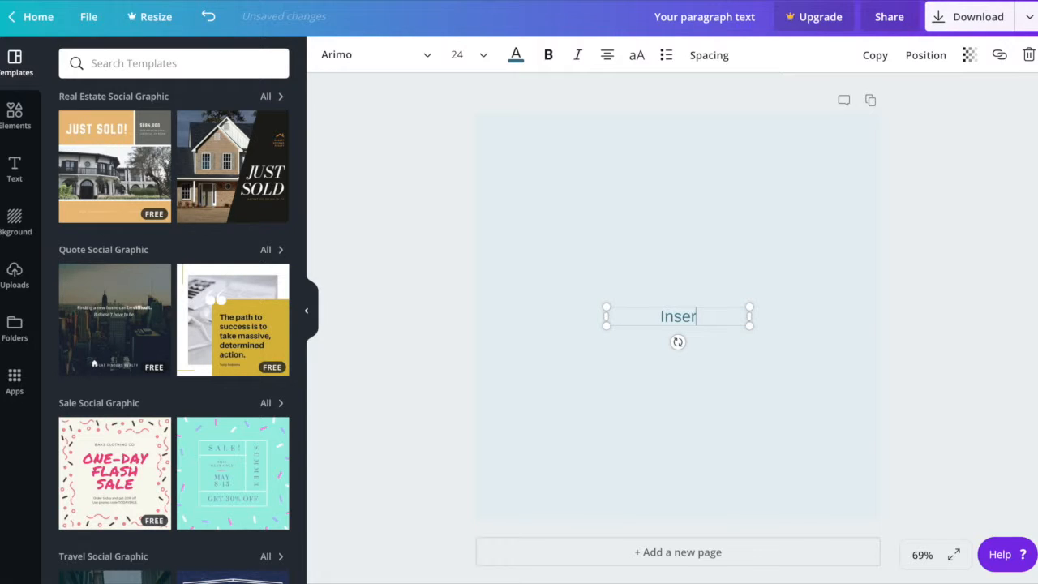
pyautogui.write('t Tex')
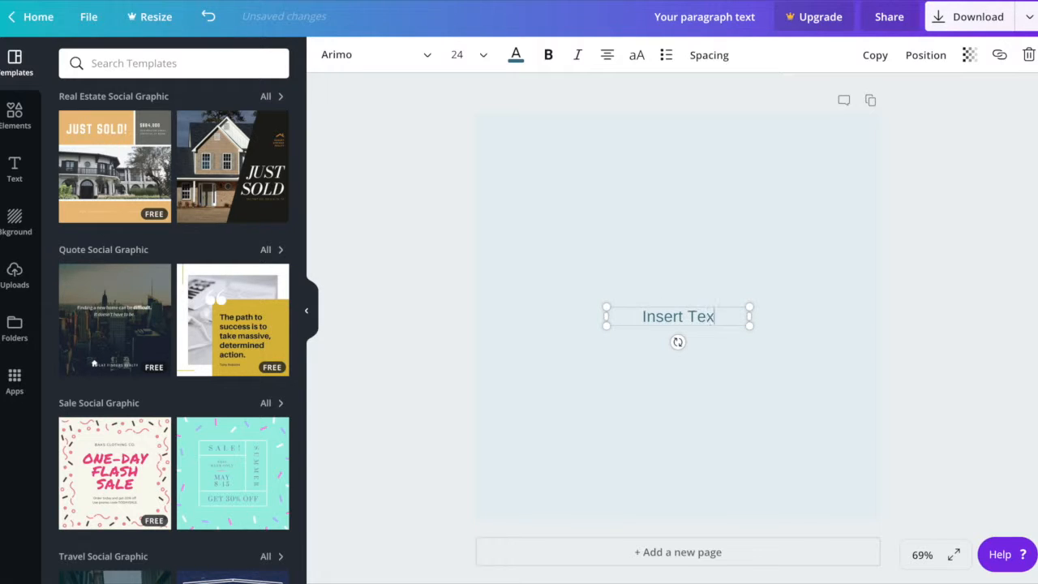
pyautogui.write('t Here')
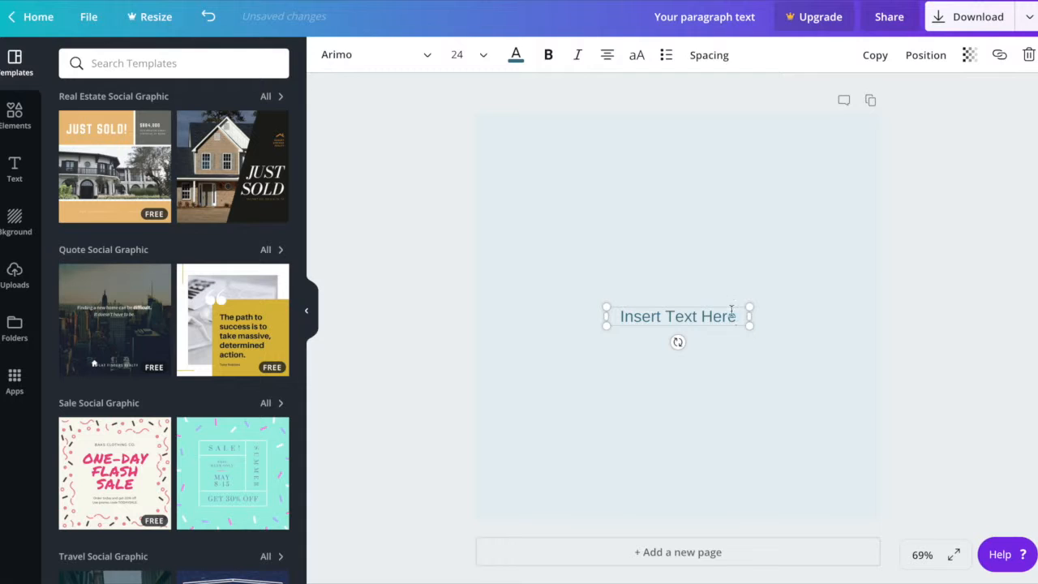
pyautogui.click(706, 409)
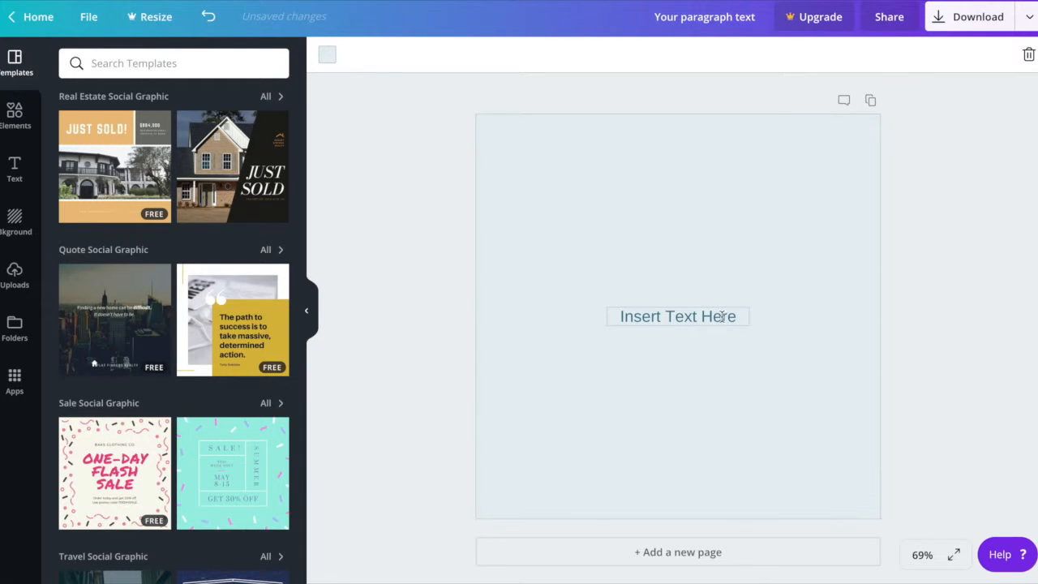
# Change the font of "Insert Text Here" to Barlow Medium and move the text slightly up on the page.
pyautogui.tripleClick(722, 317)
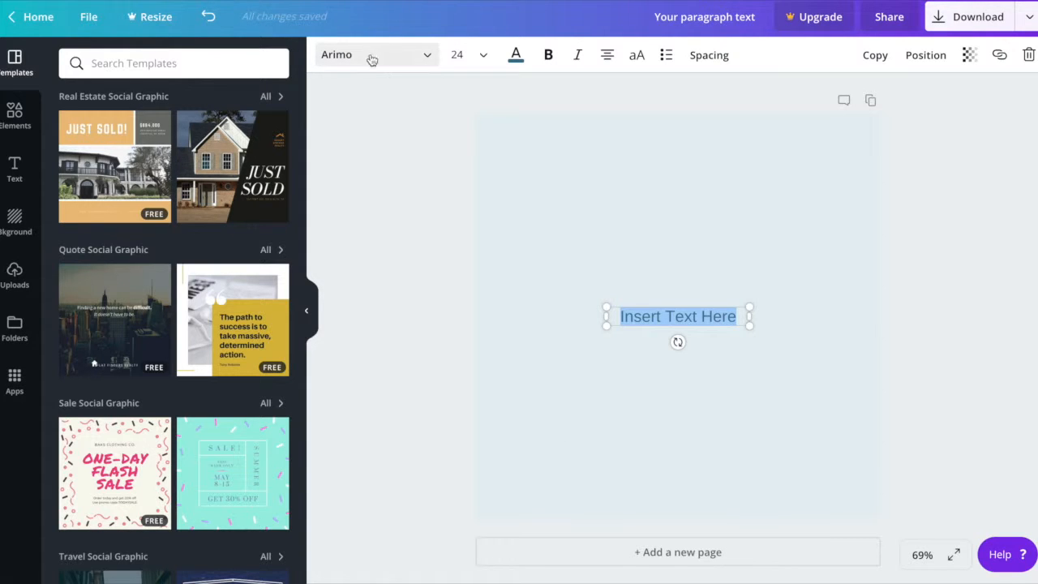
pyautogui.click(428, 57)
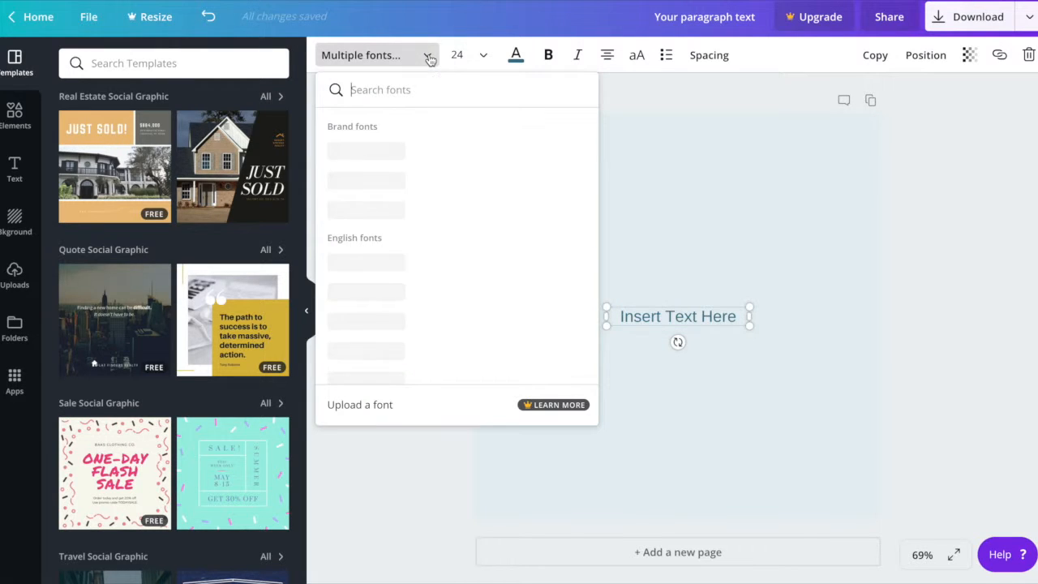
pyautogui.scroll(-10, 414, 217)
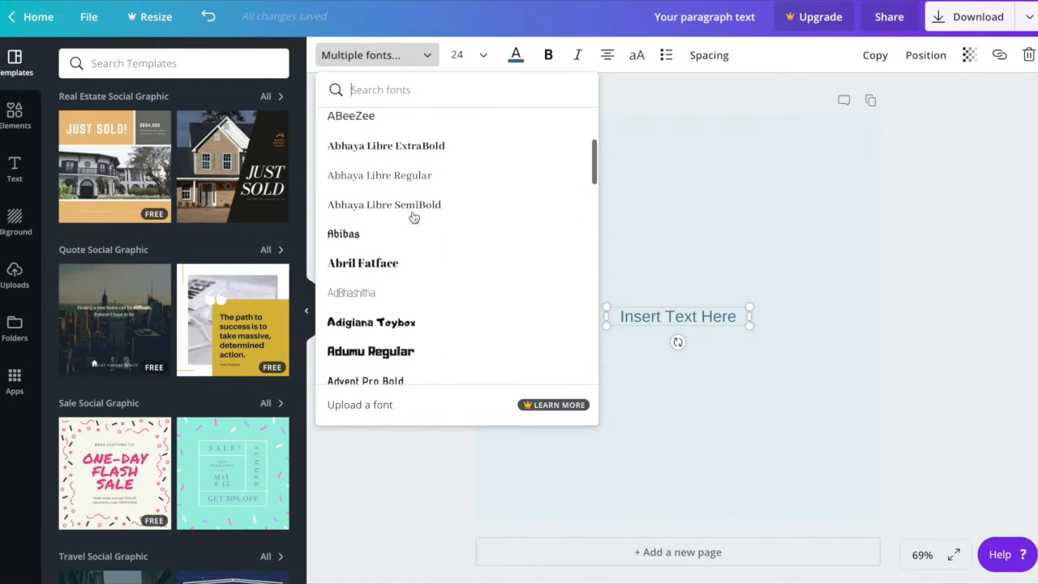
pyautogui.scroll(-10, 414, 217)
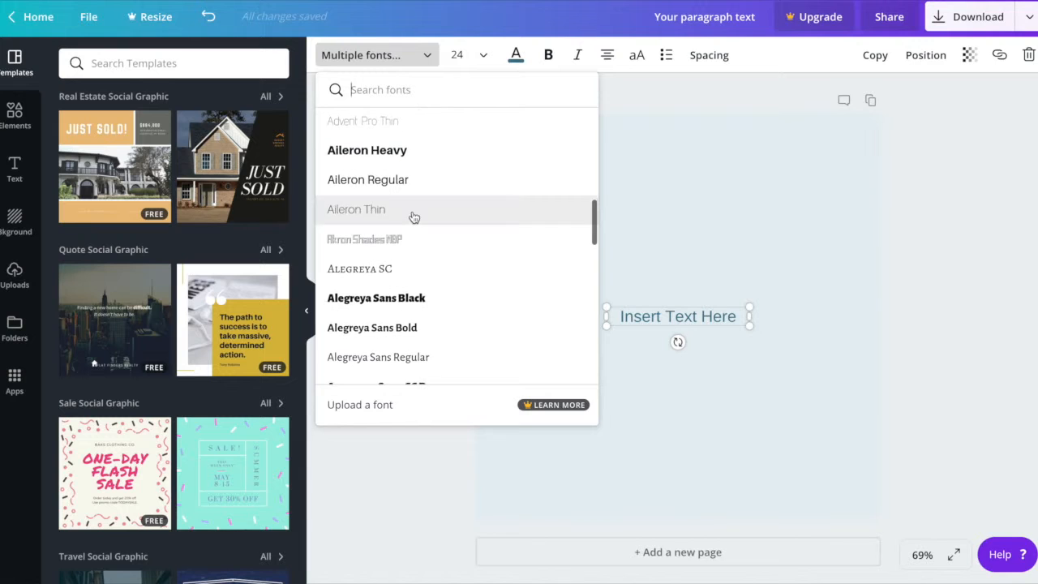
pyautogui.scroll(-10, 414, 217)
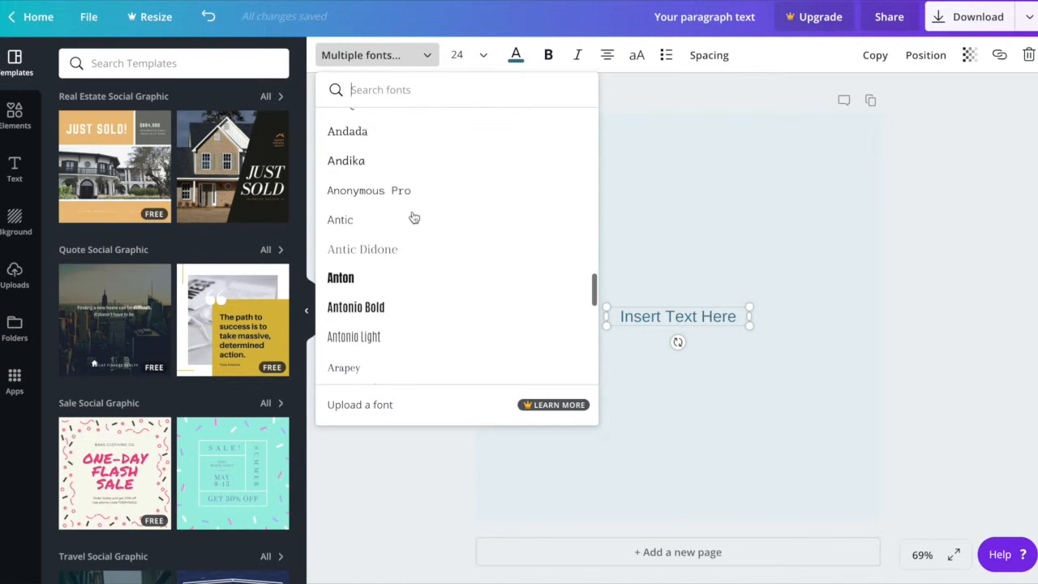
pyautogui.scroll(-10, 414, 217)
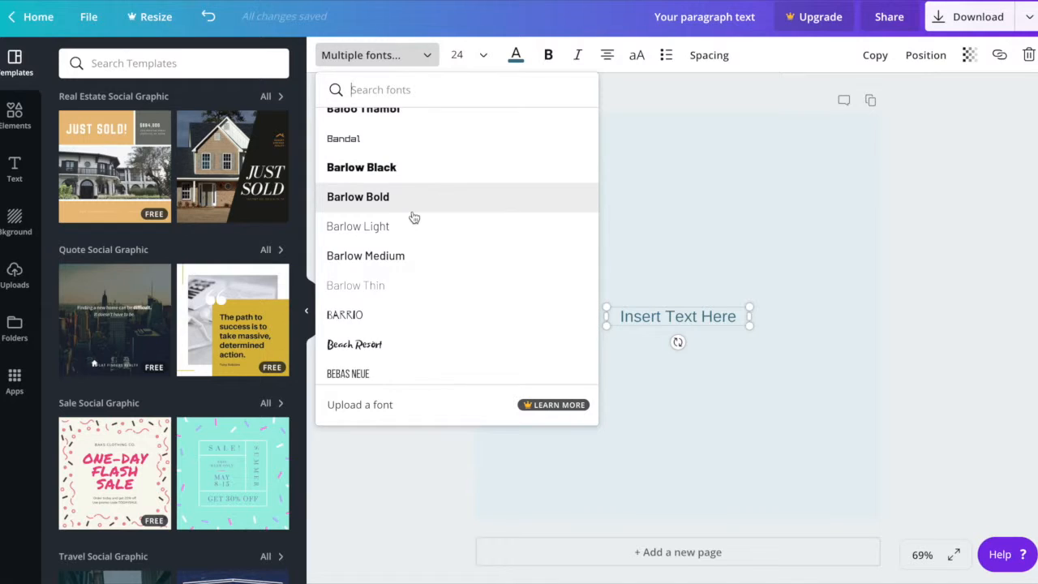
pyautogui.scroll(1, 414, 217)
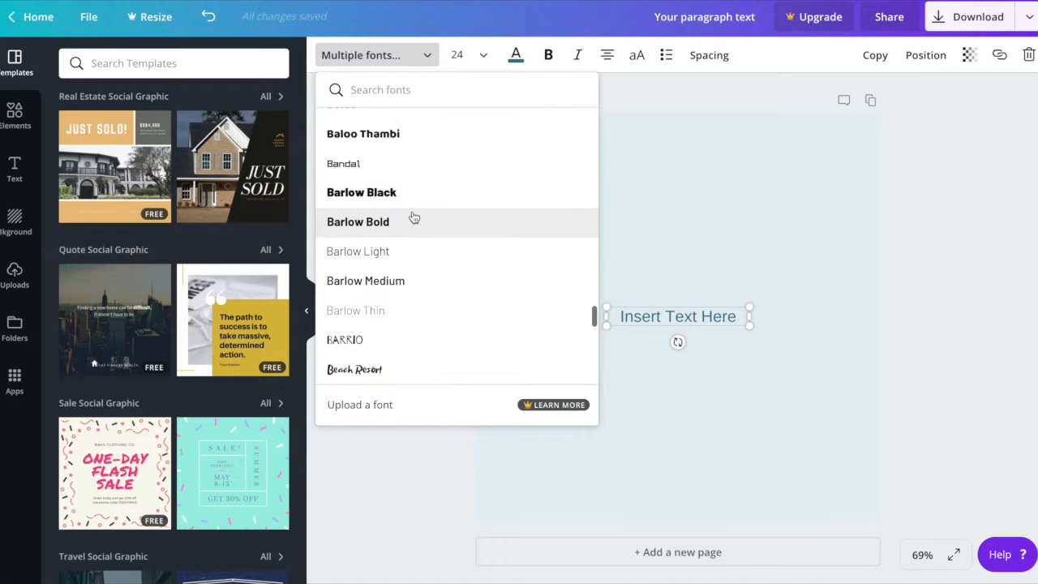
pyautogui.click(392, 281)
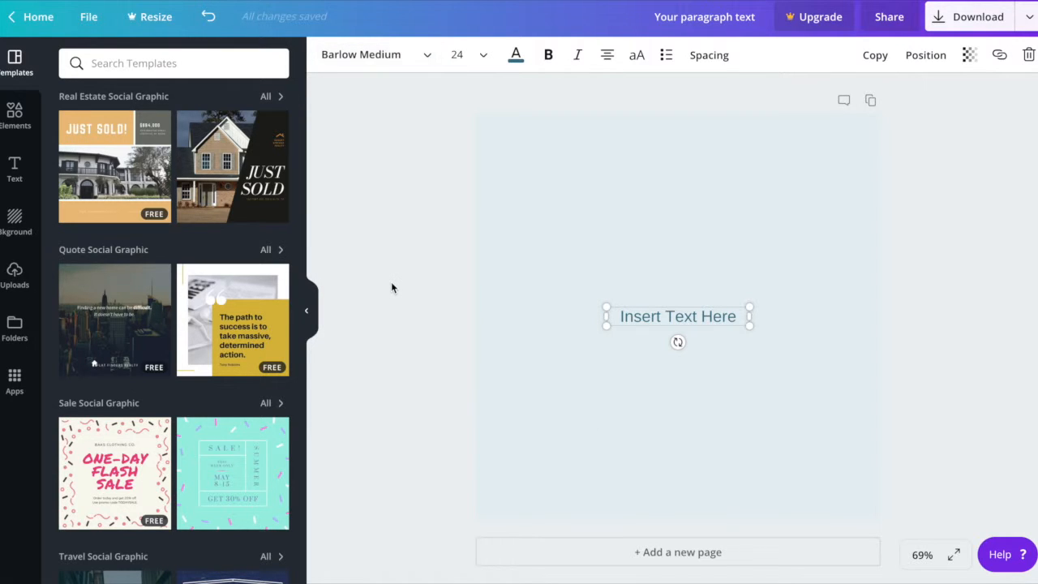
pyautogui.click(519, 256)
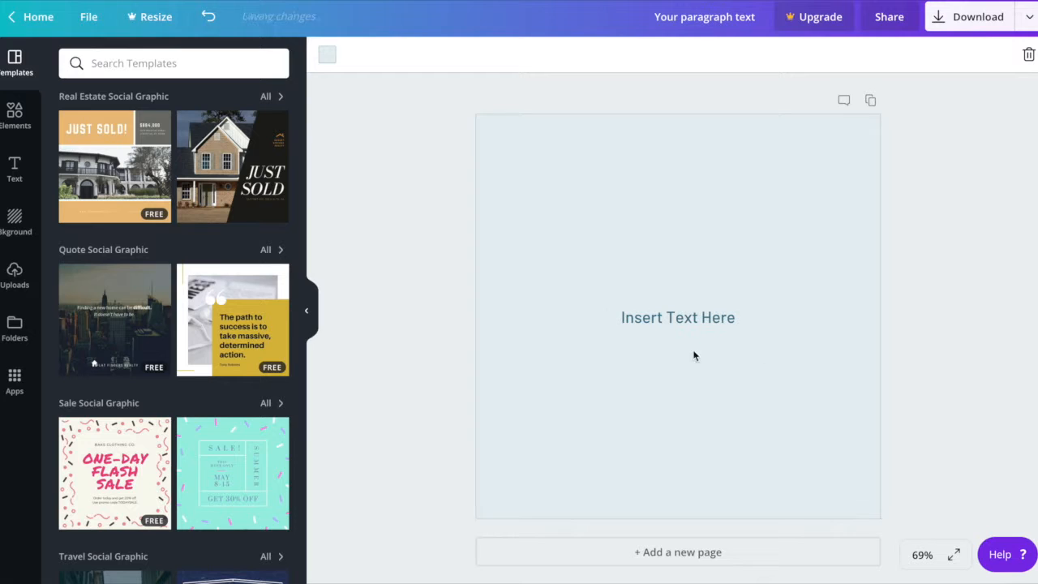
pyautogui.moveTo(695, 325); pyautogui.dragTo(697, 316)
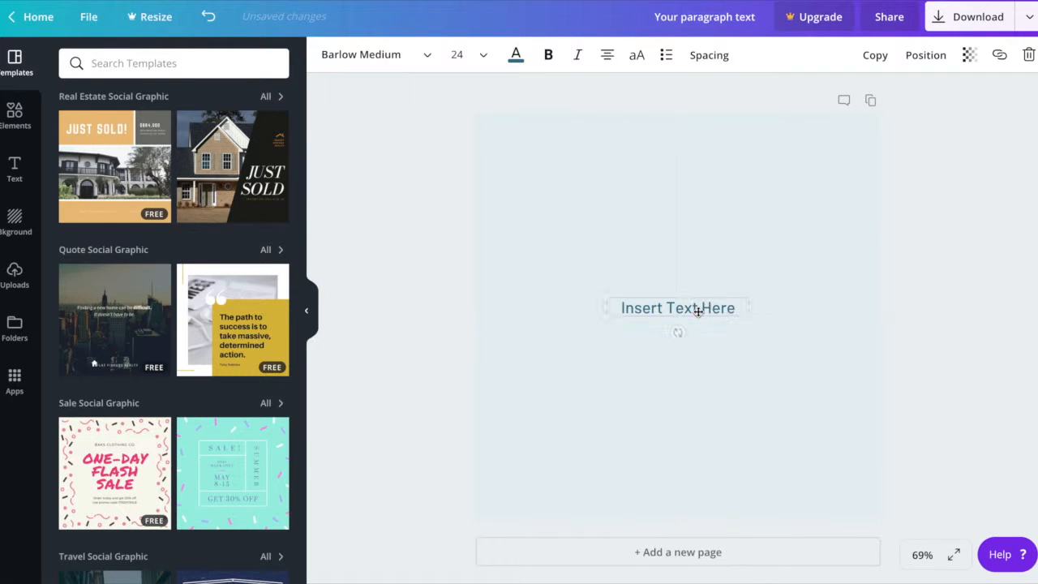
pyautogui.click(652, 392)
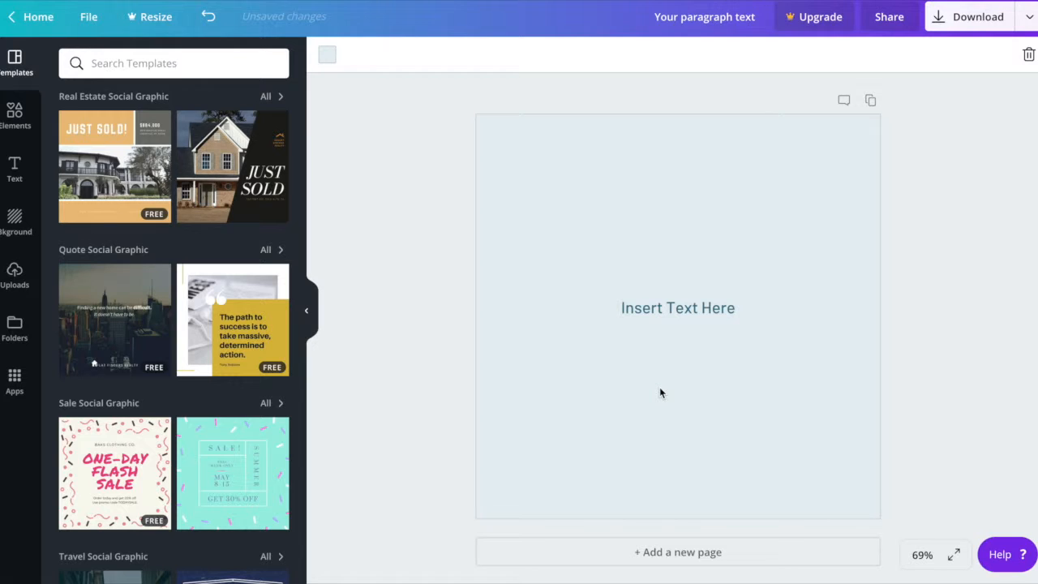
# Add a second paragraph text box and place it centered below "Insert Text Here".
pyautogui.press('t')
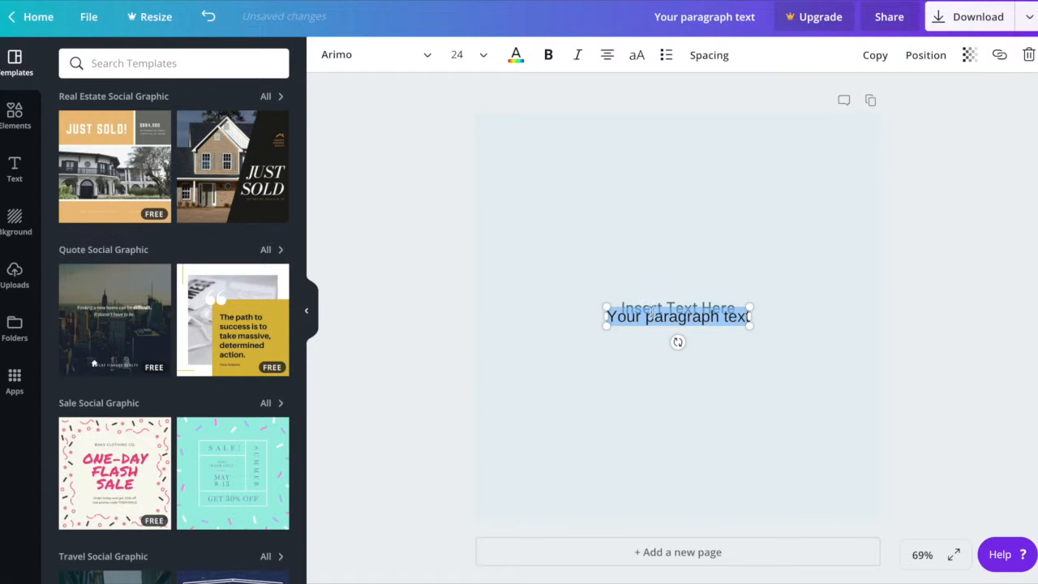
pyautogui.click(633, 397)
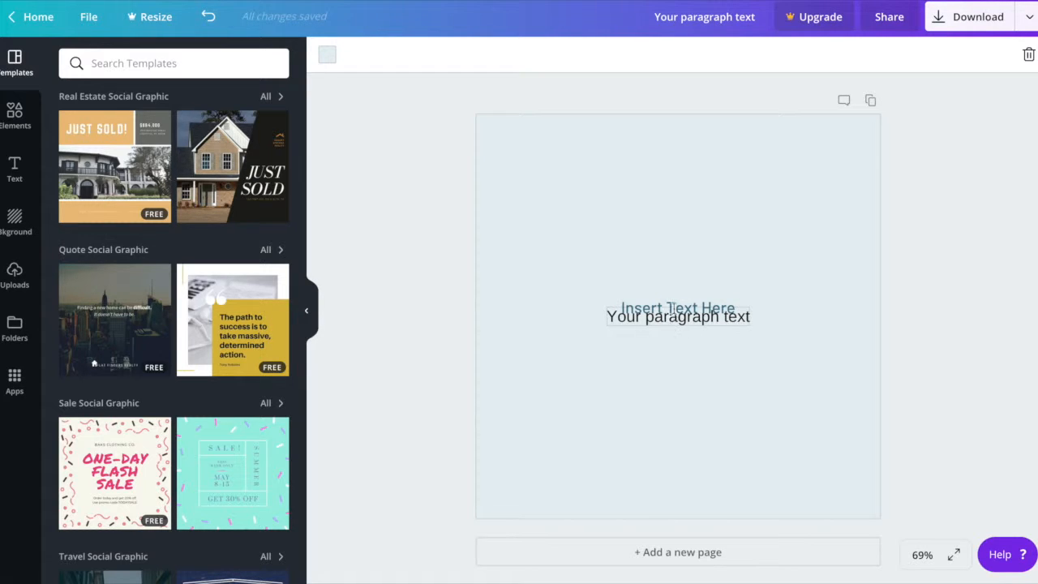
pyautogui.click(676, 321)
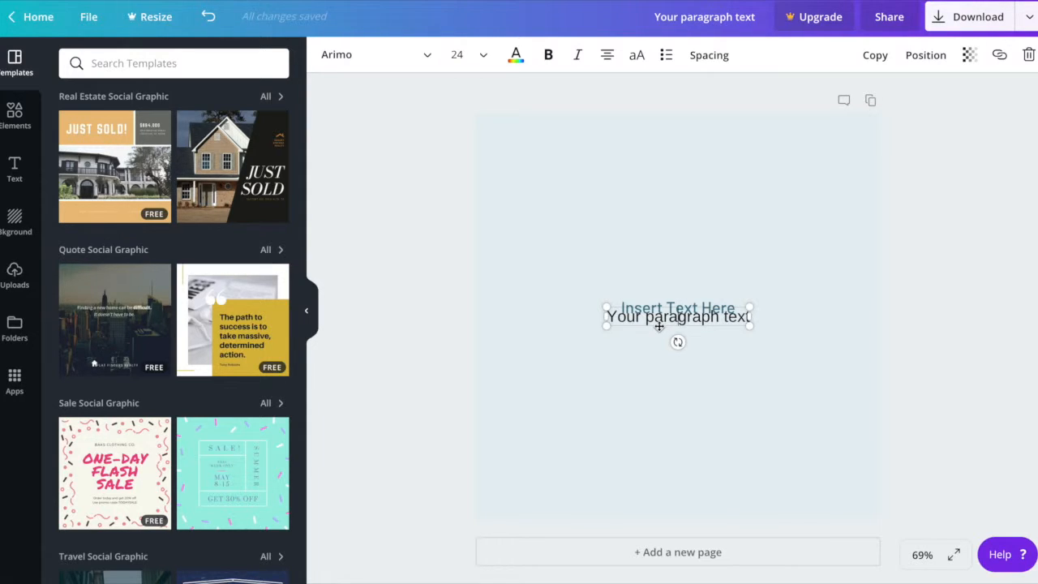
pyautogui.moveTo(656, 327); pyautogui.dragTo(657, 373)
# Replace the second text box's placeholder wording with "Insert Highlight Text Here".
pyautogui.tripleClick(657, 368)
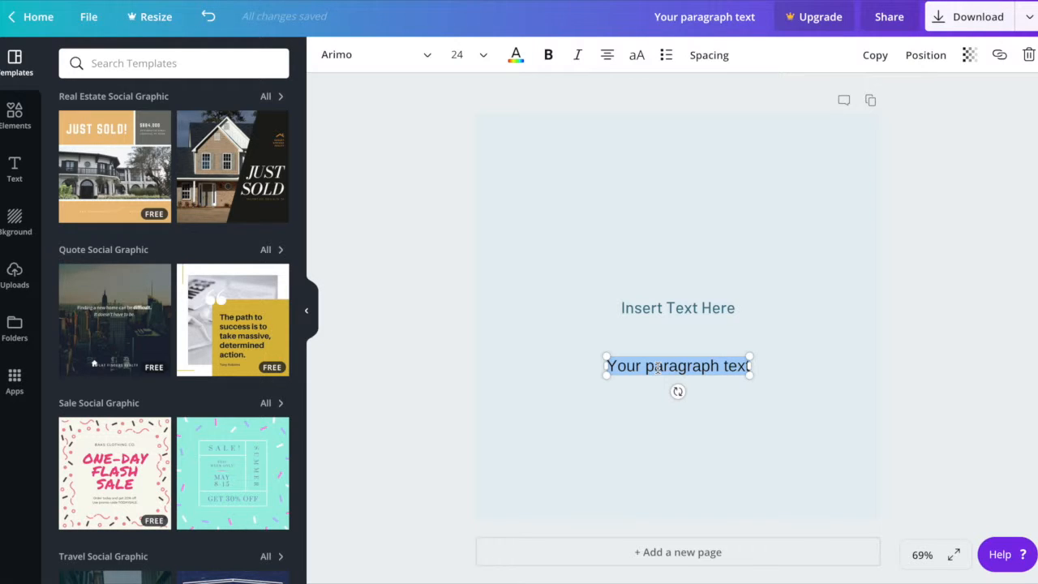
pyautogui.press('BackSpace')
pyautogui.write('Iner')
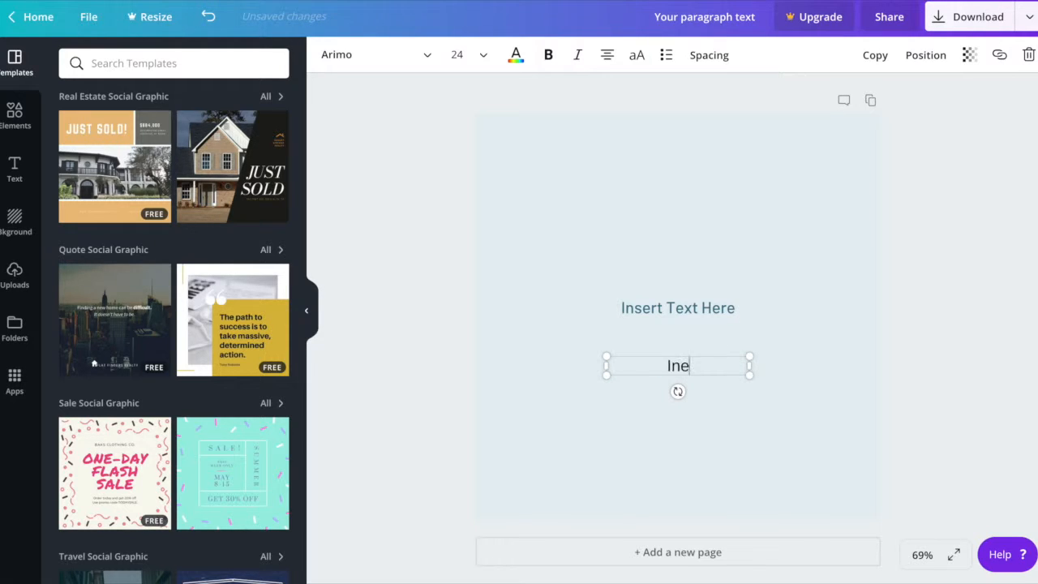
pyautogui.press('BackSpace')
pyautogui.press('BackSpace')
pyautogui.write('sert High')
pyautogui.write('light')
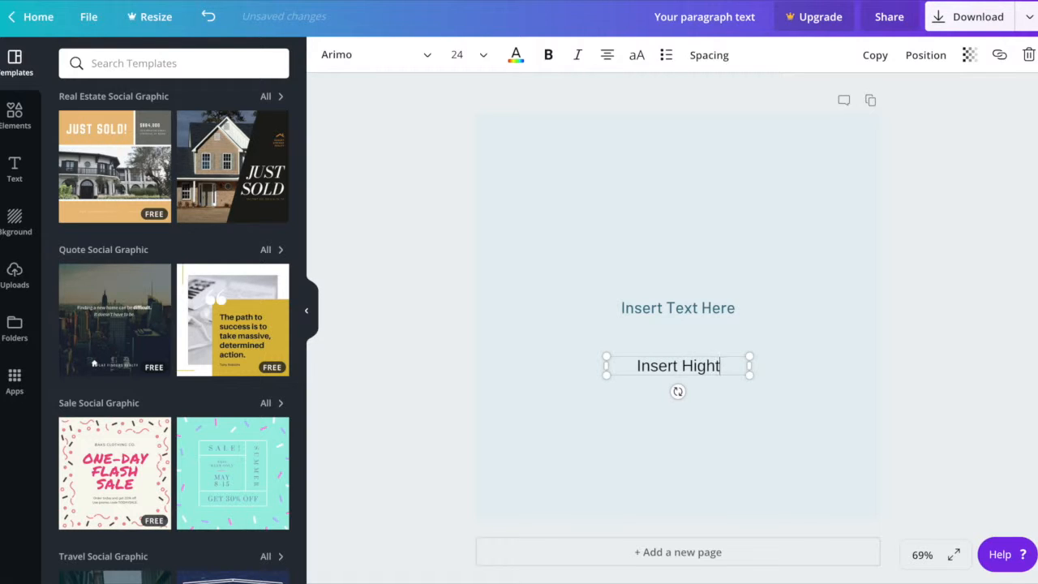
pyautogui.write(' Text Here')
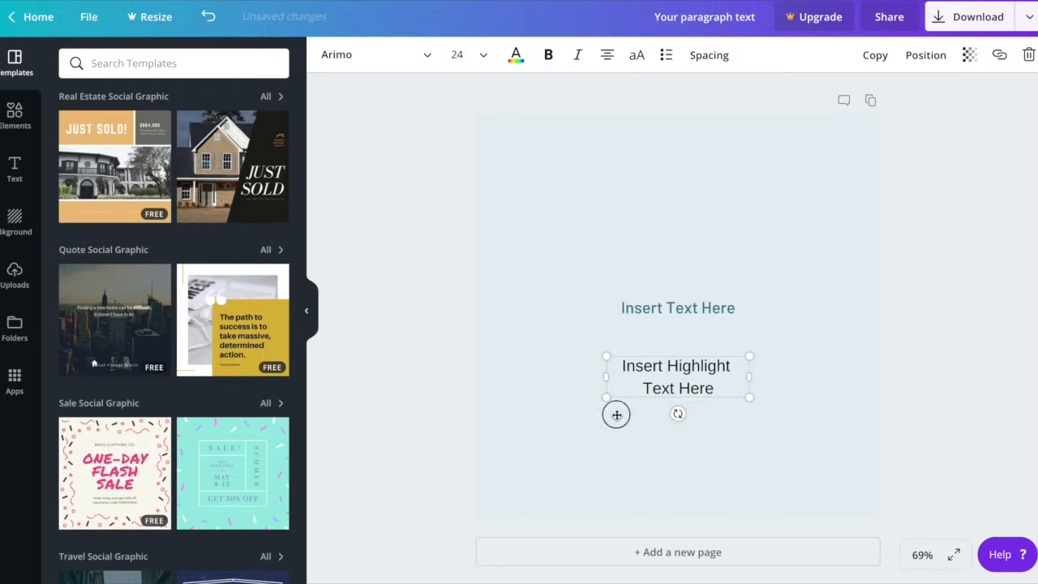
pyautogui.click(584, 438)
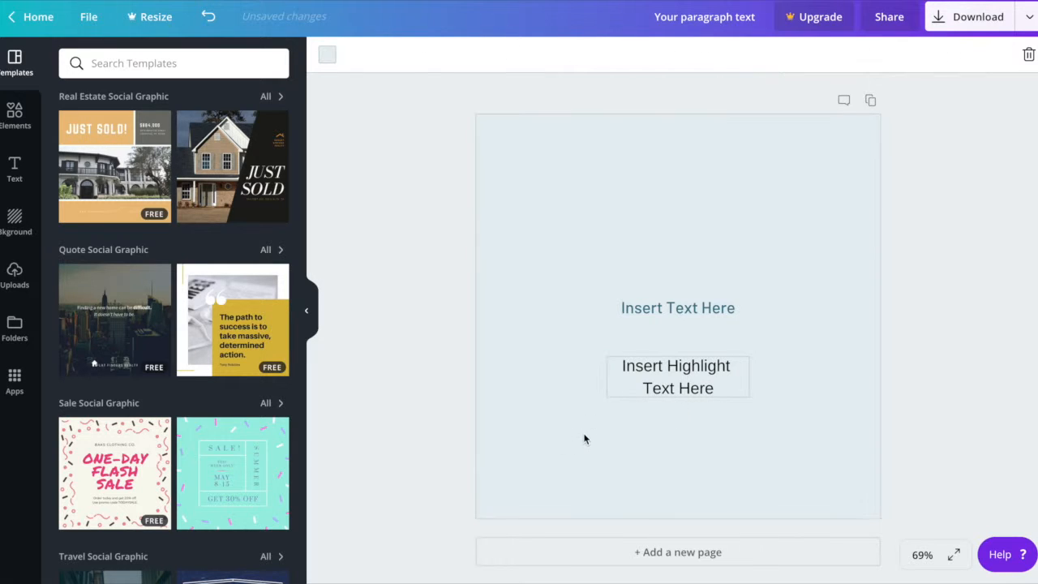
# Color the "Insert Highlight Text Here" text with the burgundy brand color #9d3e66.
pyautogui.click(654, 374)
pyautogui.hotkey('ctrl', 'a')
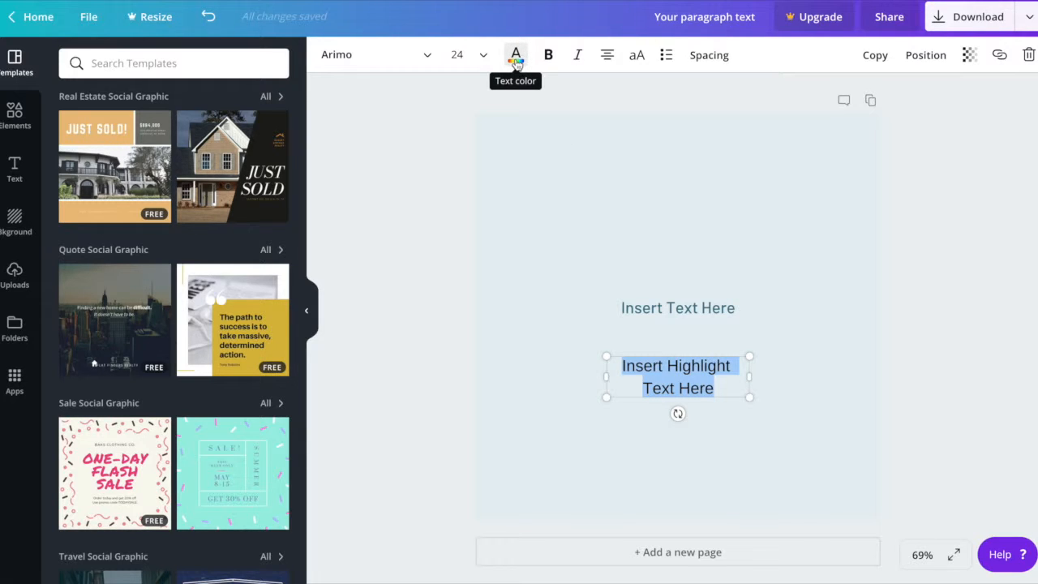
pyautogui.click(516, 58)
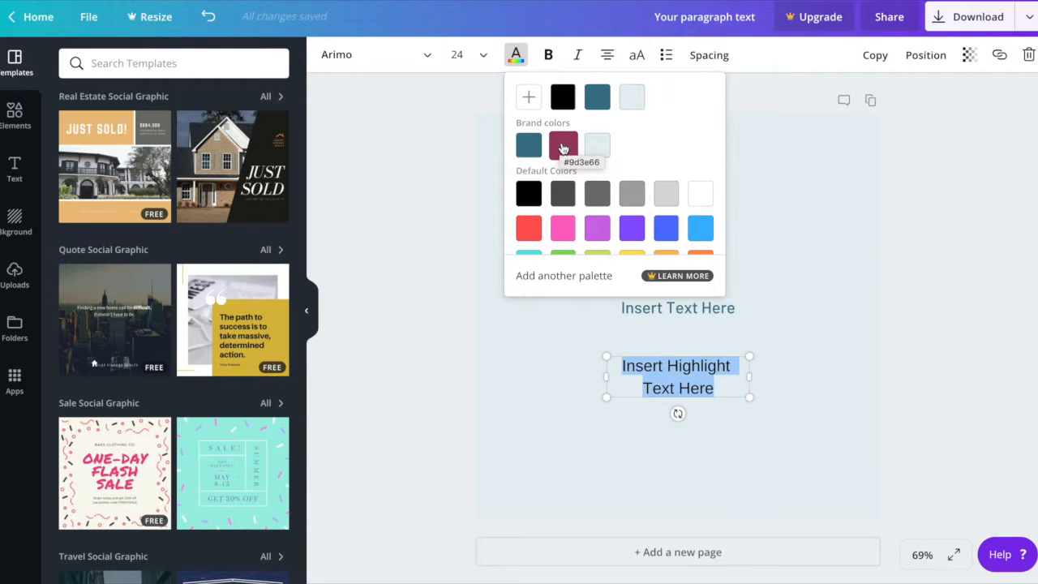
pyautogui.click(564, 146)
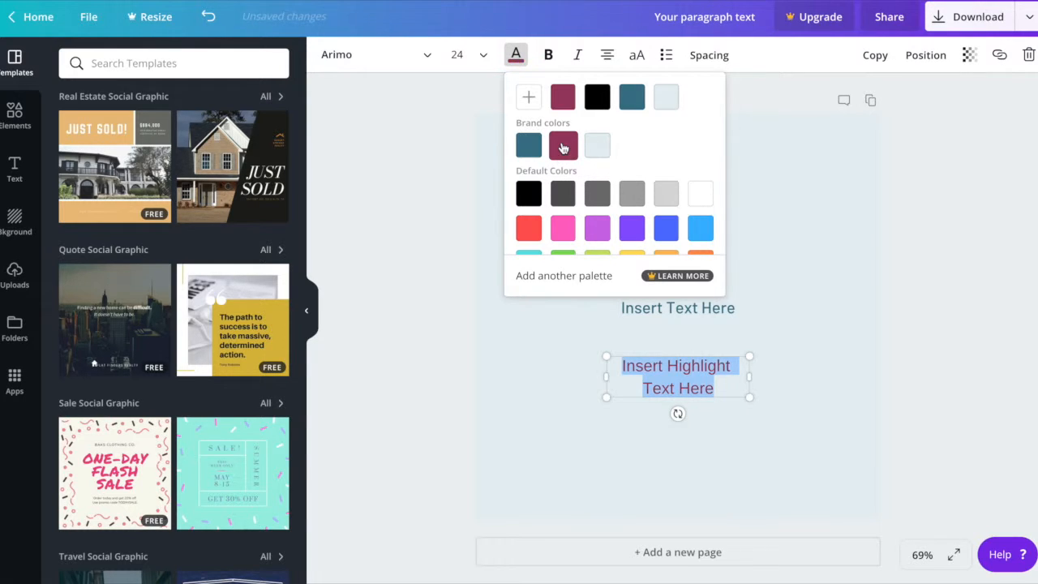
pyautogui.click(521, 367)
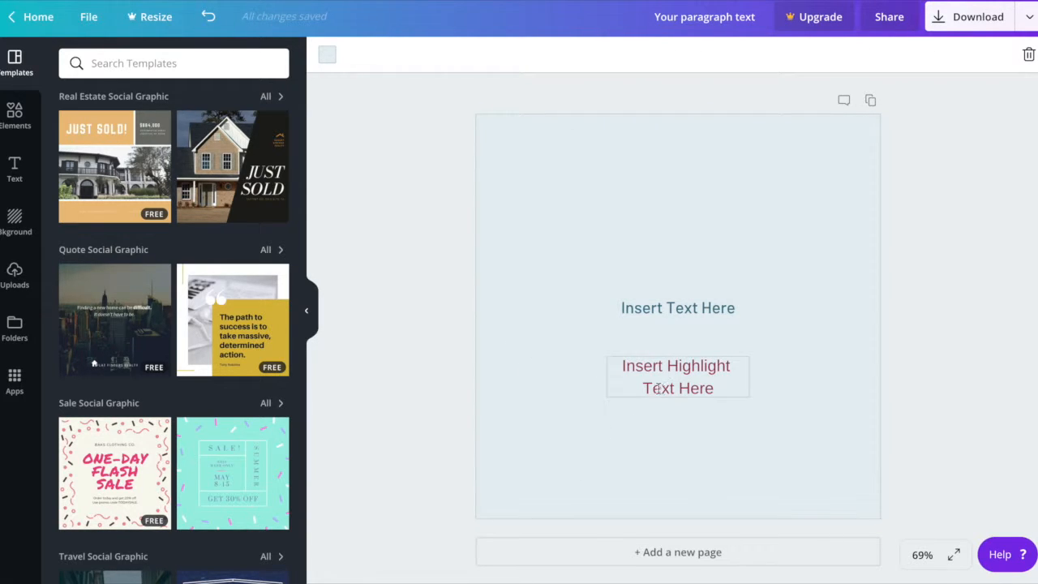
# Change the font of "Insert Highlight Text Here" to Yellowtail.
pyautogui.click(720, 390)
pyautogui.click(720, 390)
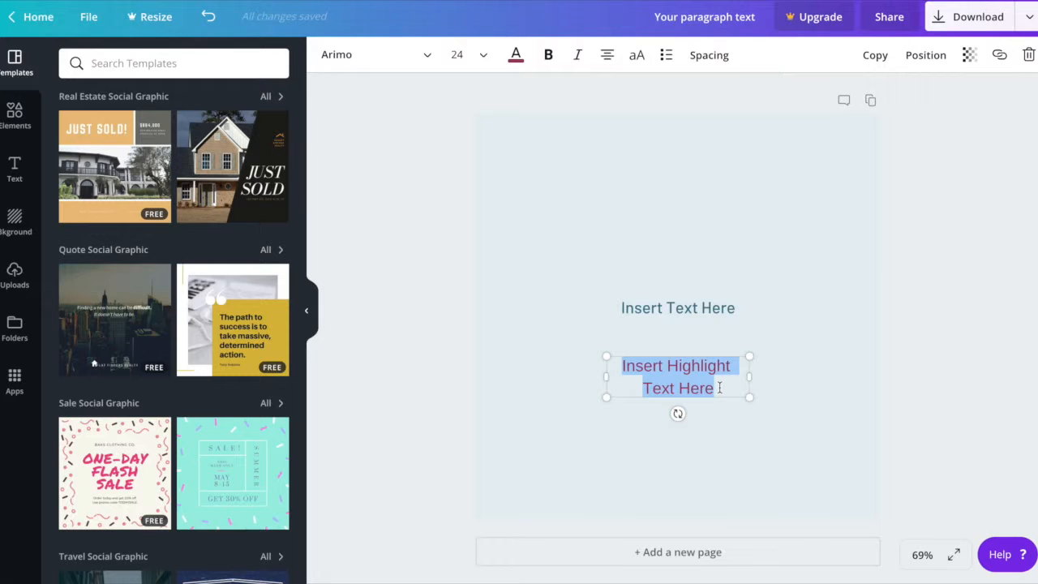
pyautogui.click(380, 56)
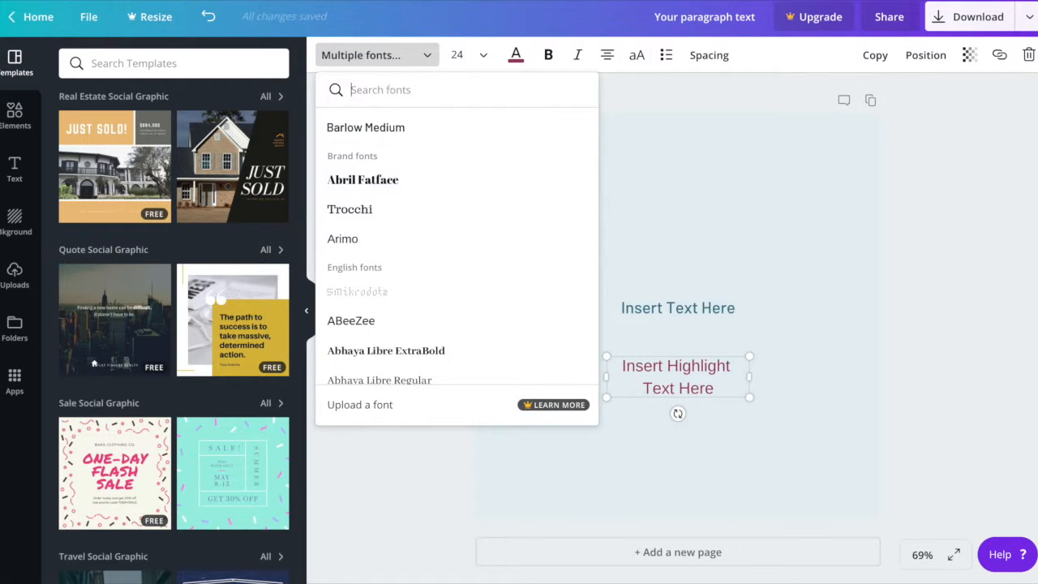
pyautogui.write('yello')
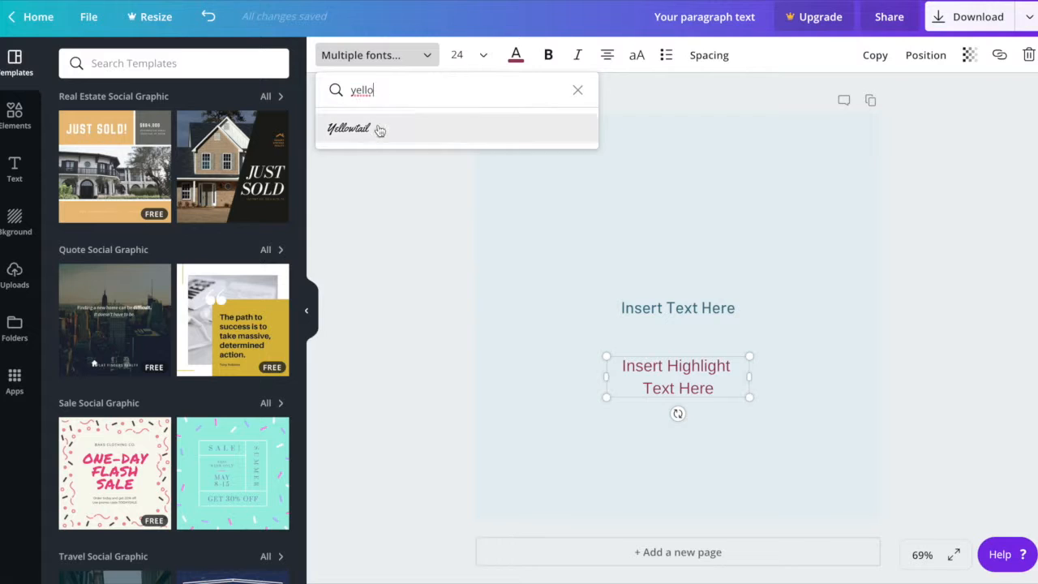
pyautogui.click(353, 131)
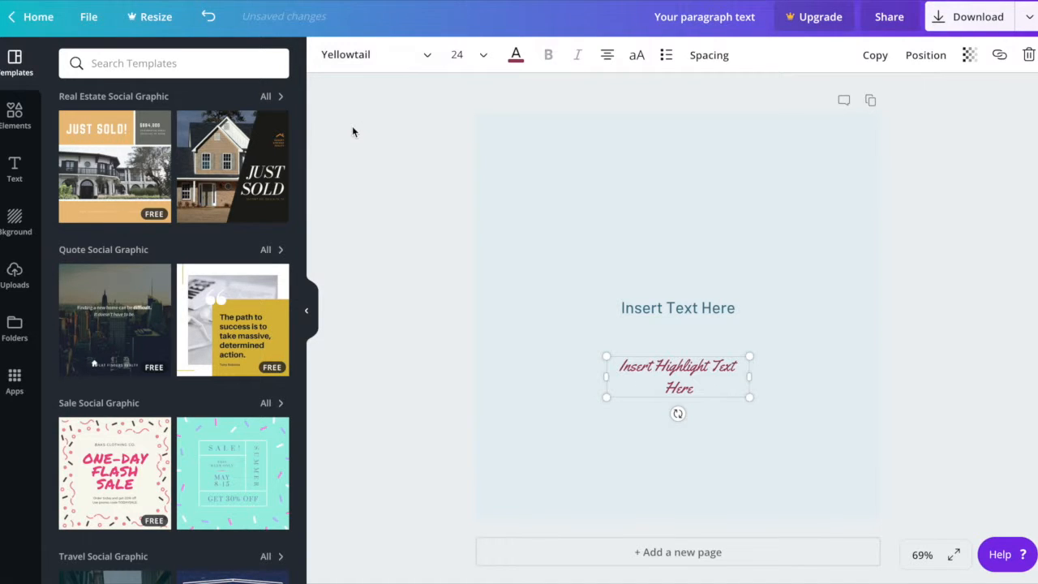
# Set the font size of "Insert Highlight Text Here" to 32.
pyautogui.click(697, 389)
pyautogui.hotkey('ctrl', 'a')
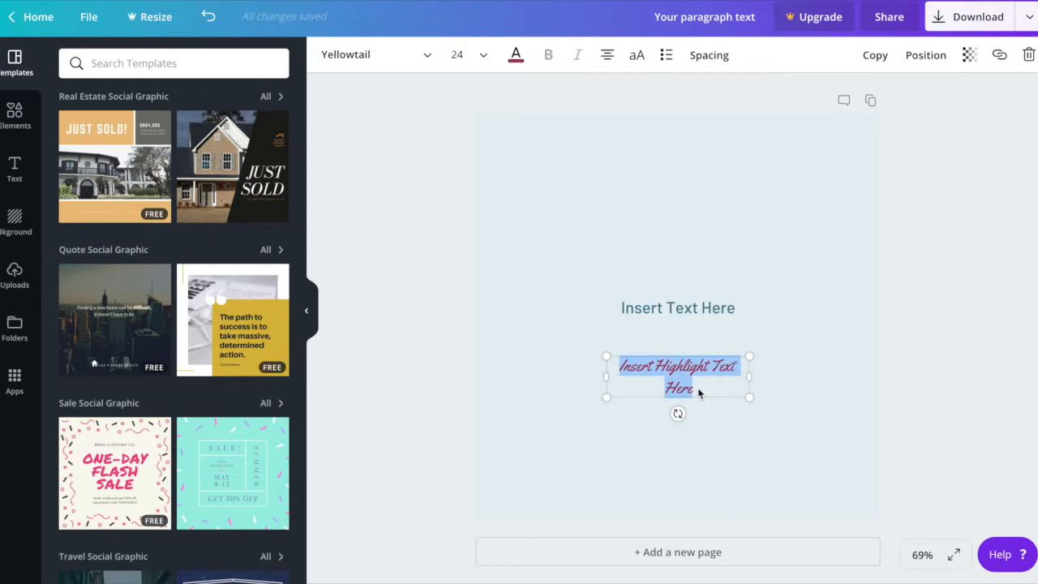
pyautogui.click(485, 56)
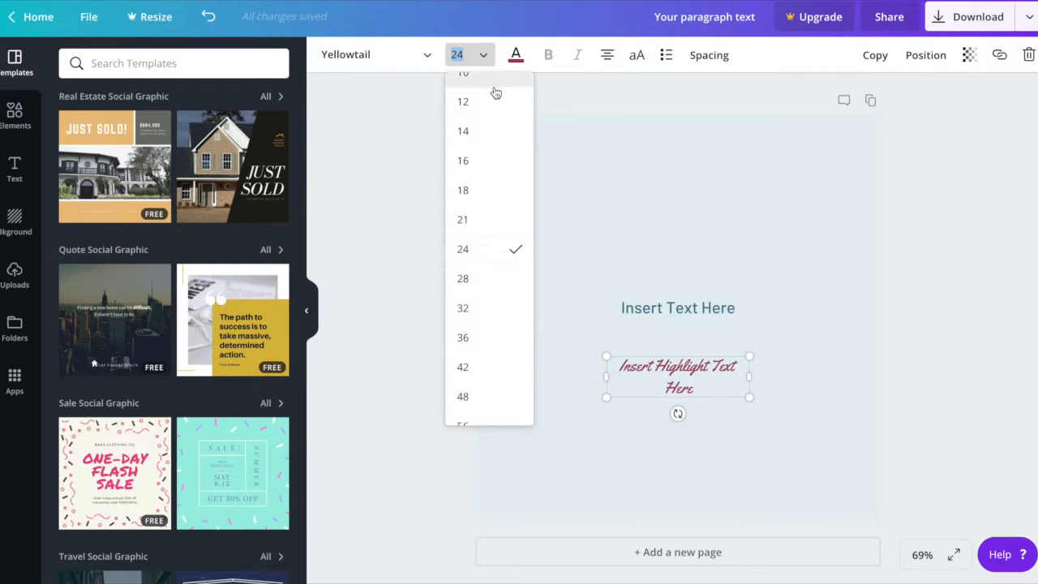
pyautogui.click(486, 317)
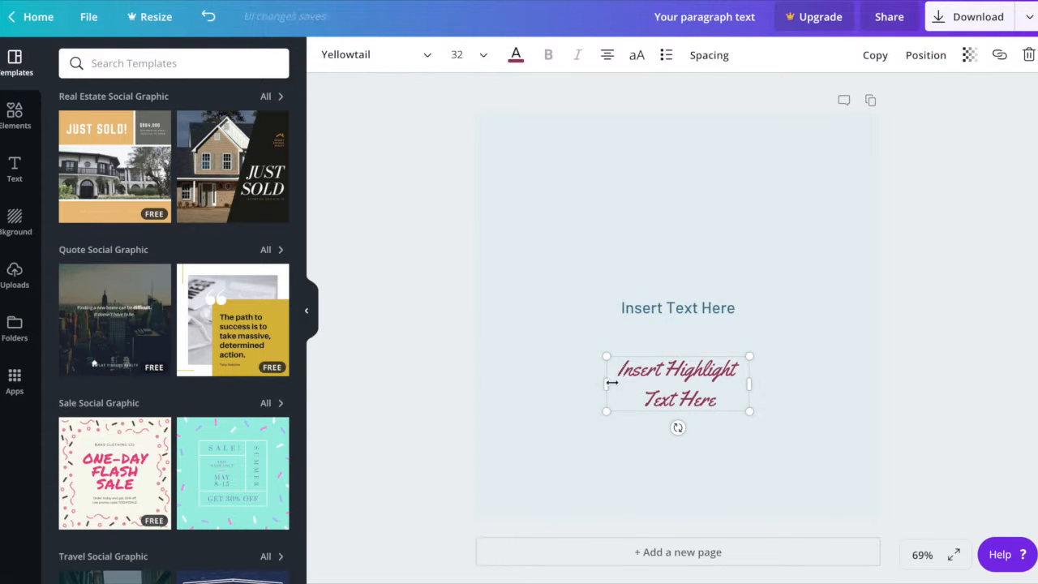
# Widen the highlight text box so its wording fits on one line, and center it directly below "Insert Text Here".
pyautogui.moveTo(608, 382); pyautogui.dragTo(535, 383)
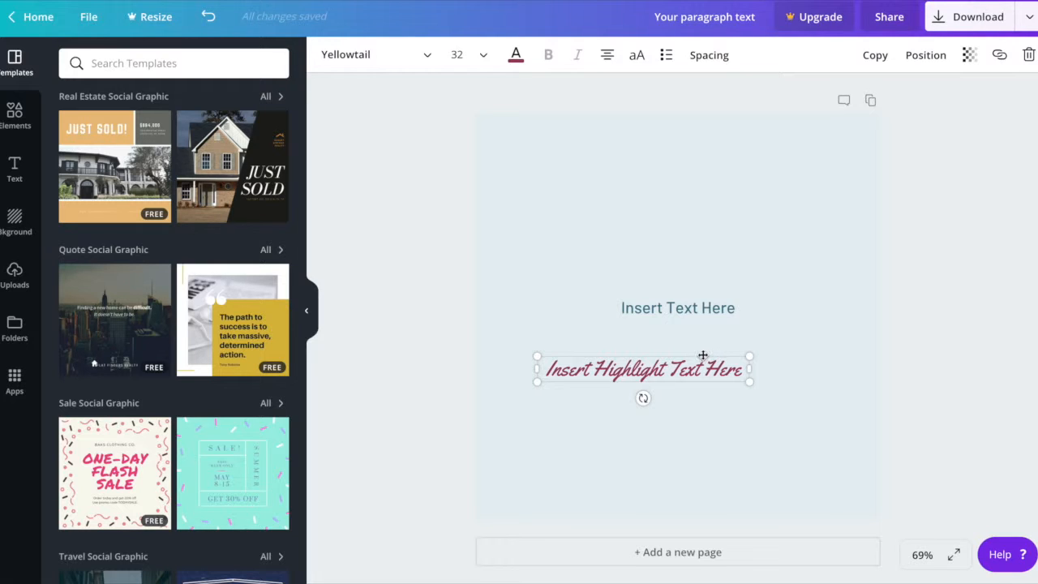
pyautogui.moveTo(703, 357); pyautogui.dragTo(741, 330)
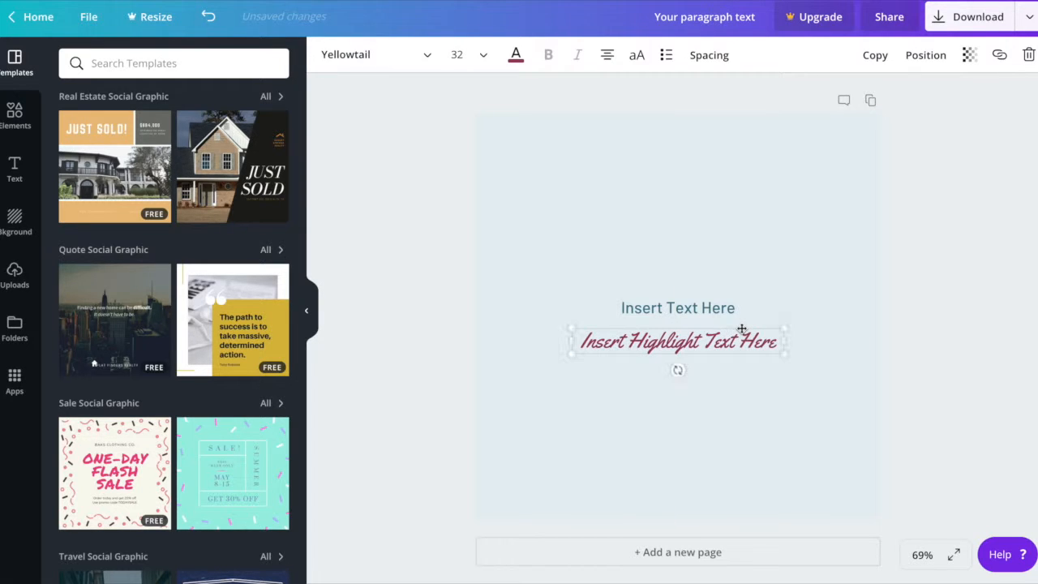
pyautogui.click(607, 441)
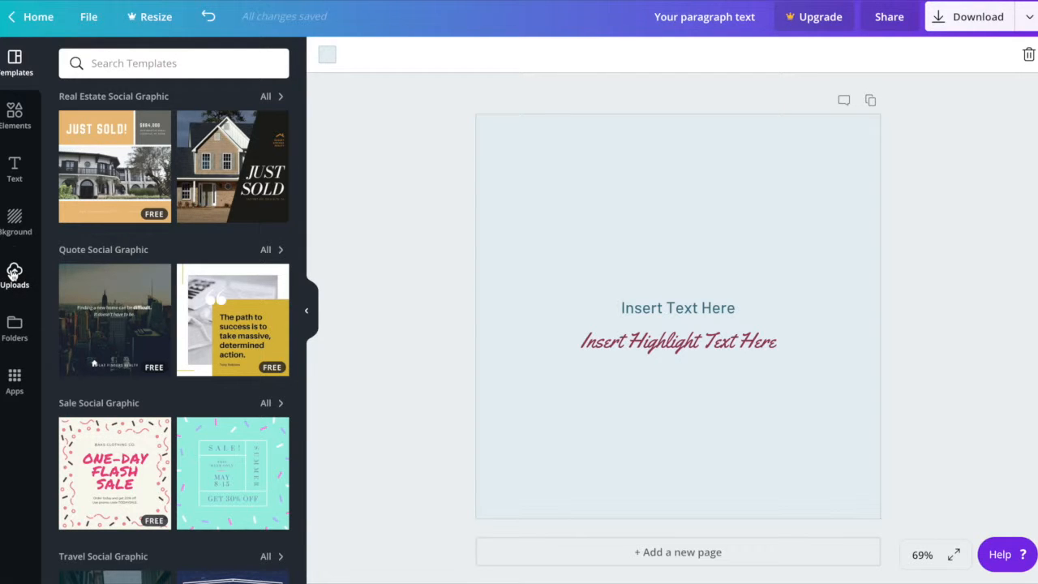
# Show the uploaded images and browse the Documents and Downloads folders for images to upload, without adding a file.
pyautogui.click(13, 274)
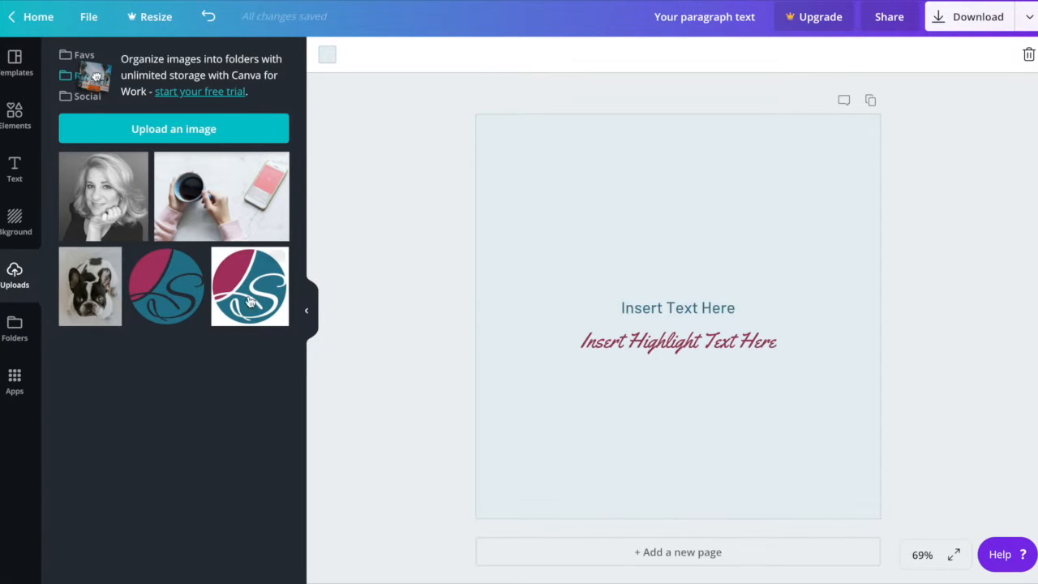
pyautogui.click(175, 130)
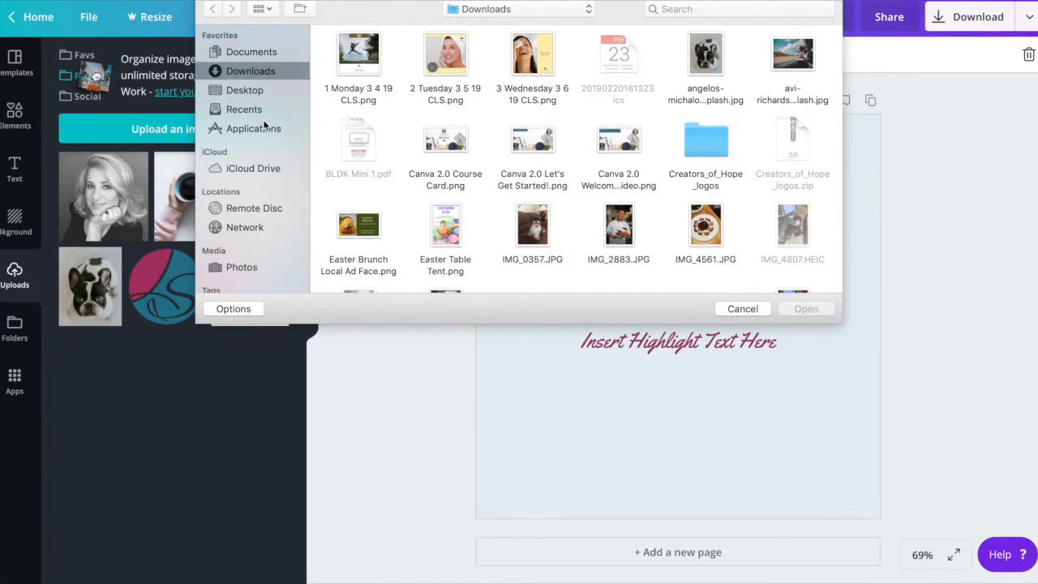
pyautogui.click(257, 53)
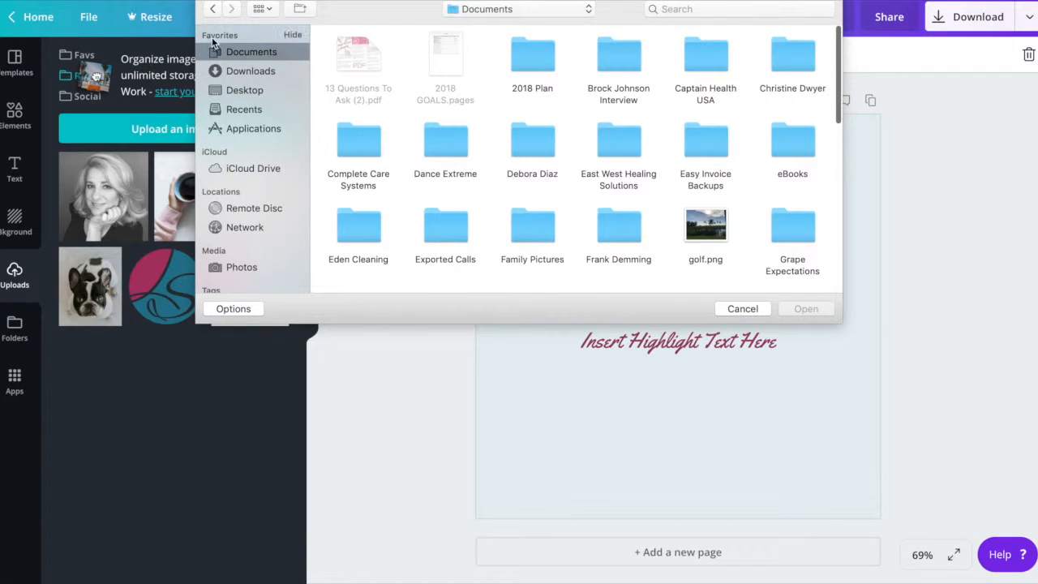
pyautogui.click(249, 72)
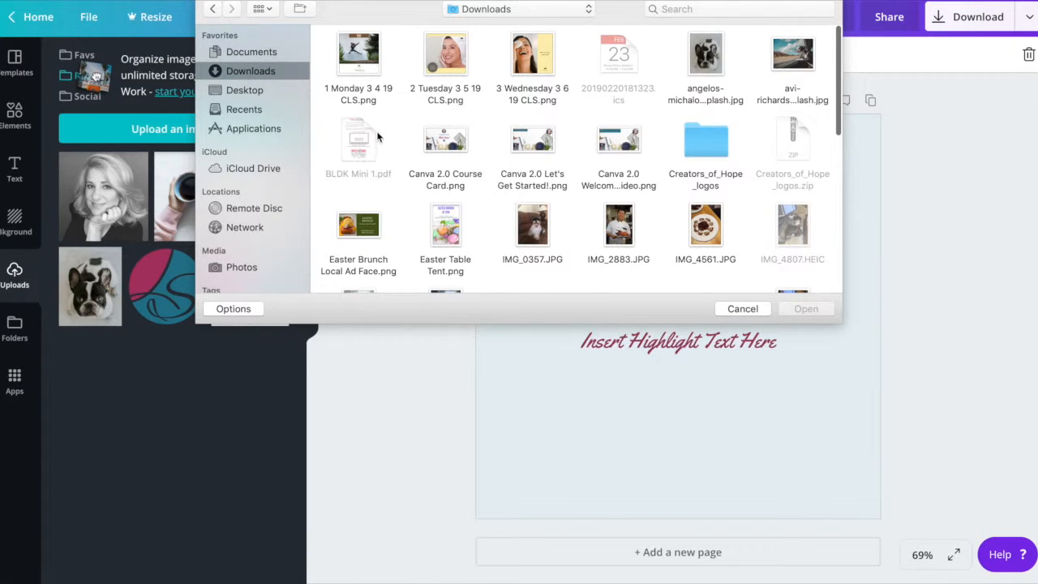
pyautogui.click(743, 308)
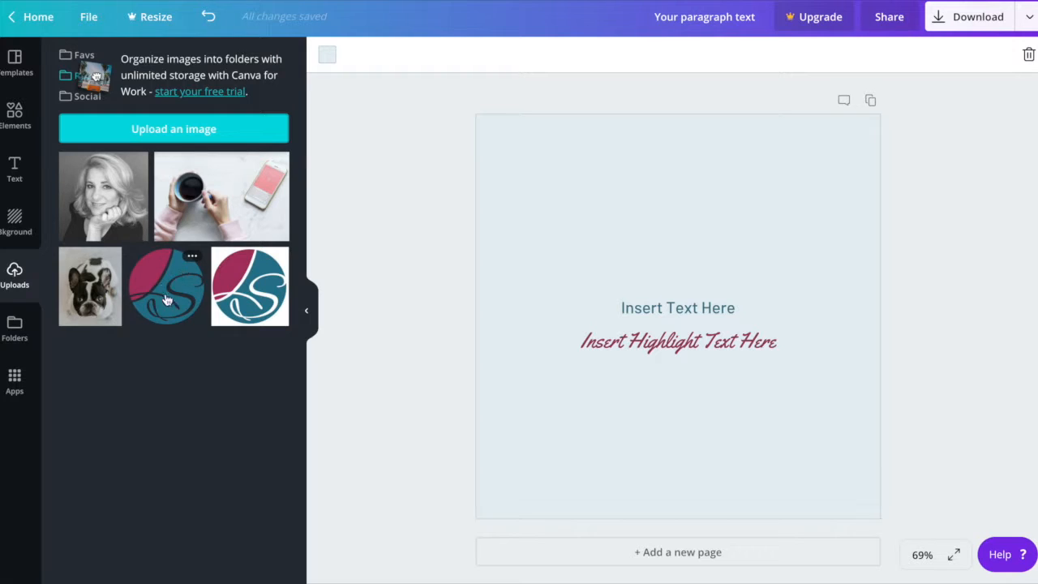
# Try the logo with the white background at a reduced size near the page's lower-right corner, and remove it.
pyautogui.click(258, 280)
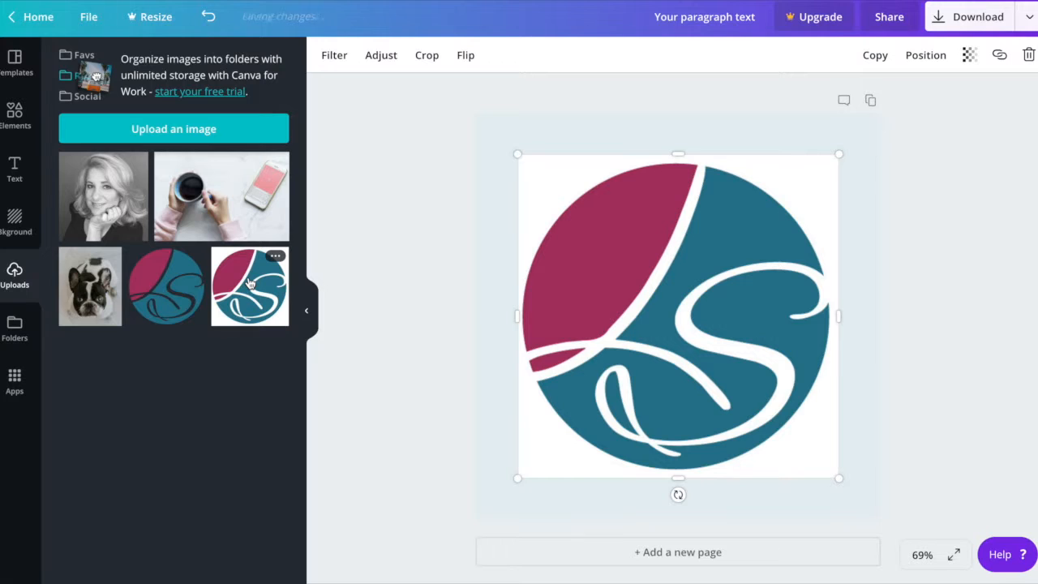
pyautogui.moveTo(516, 154); pyautogui.dragTo(686, 438)
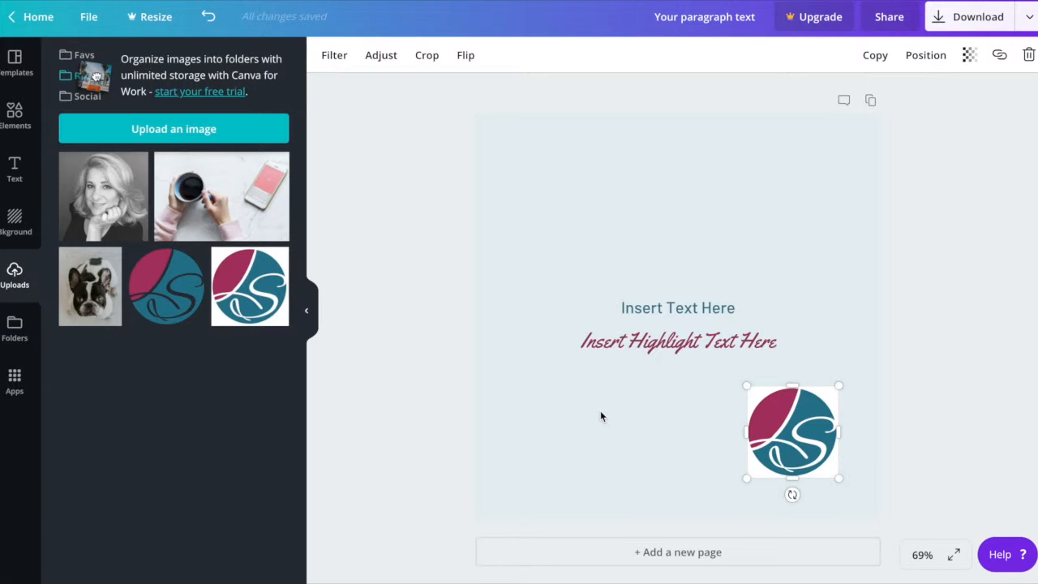
pyautogui.press('Delete')
# Add the round logo with the transparent background, shrink it to a small mark, and center it near the page's bottom edge.
pyautogui.moveTo(195, 262)
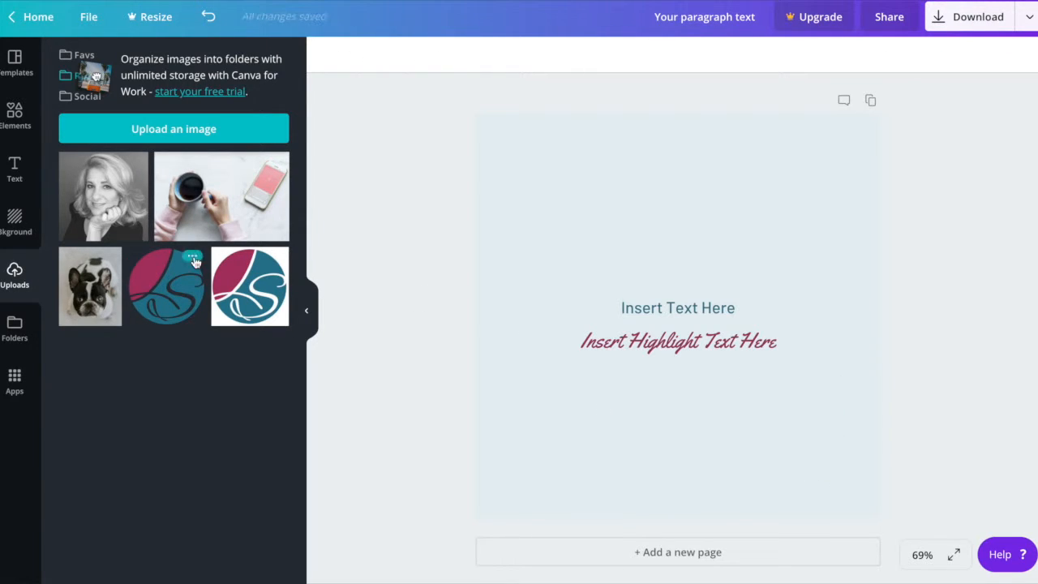
pyautogui.click(151, 274)
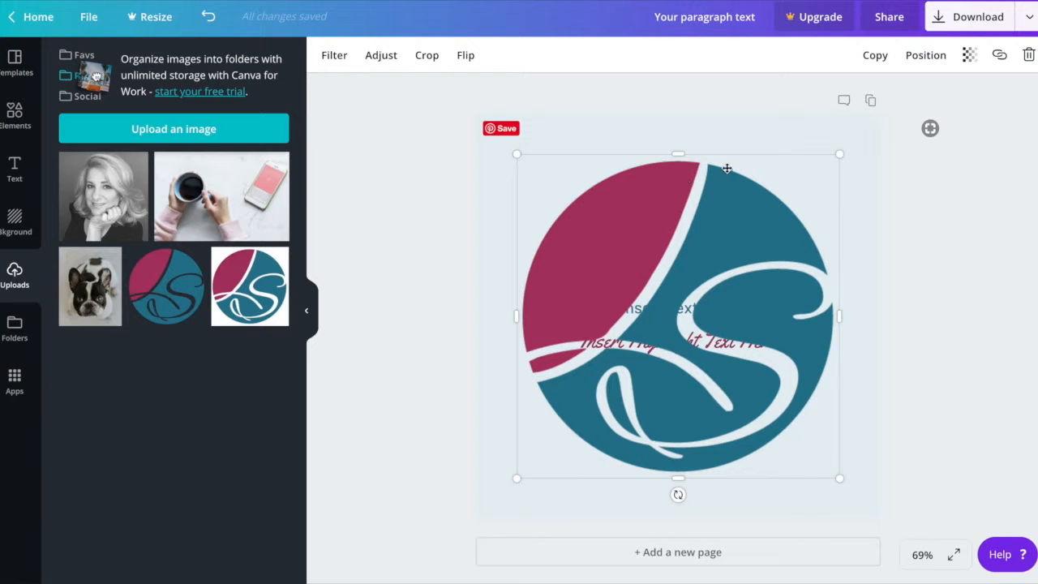
pyautogui.moveTo(679, 152); pyautogui.dragTo(673, 197)
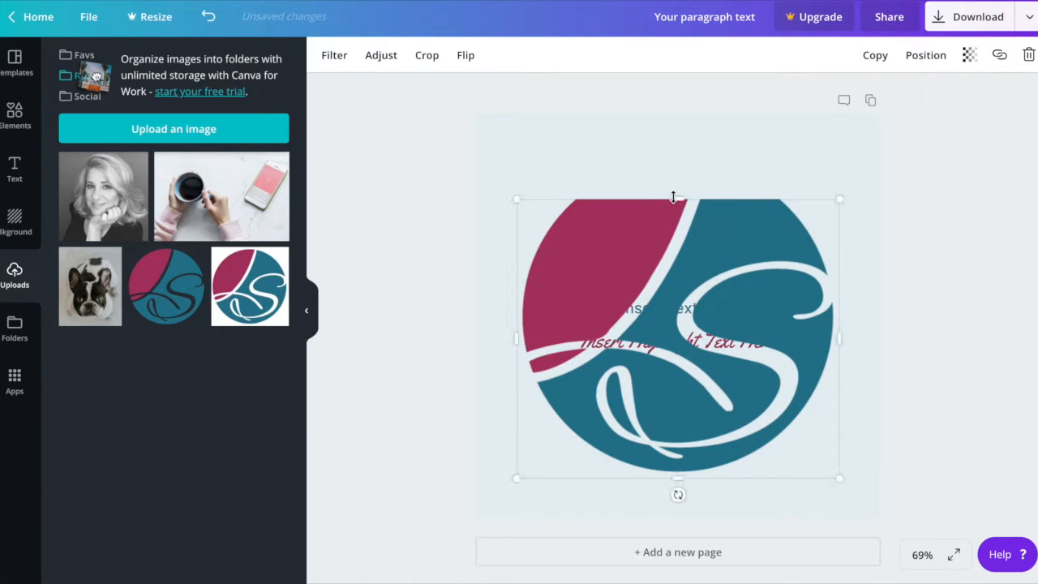
pyautogui.click(209, 16)
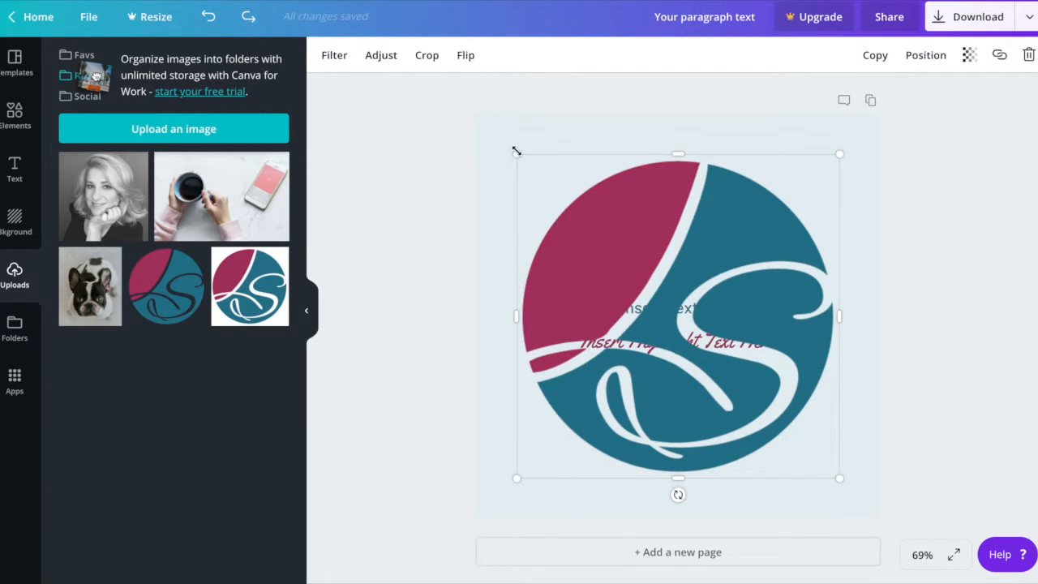
pyautogui.moveTo(516, 154); pyautogui.dragTo(792, 416)
pyautogui.moveTo(808, 440); pyautogui.dragTo(812, 452)
pyautogui.click(750, 429)
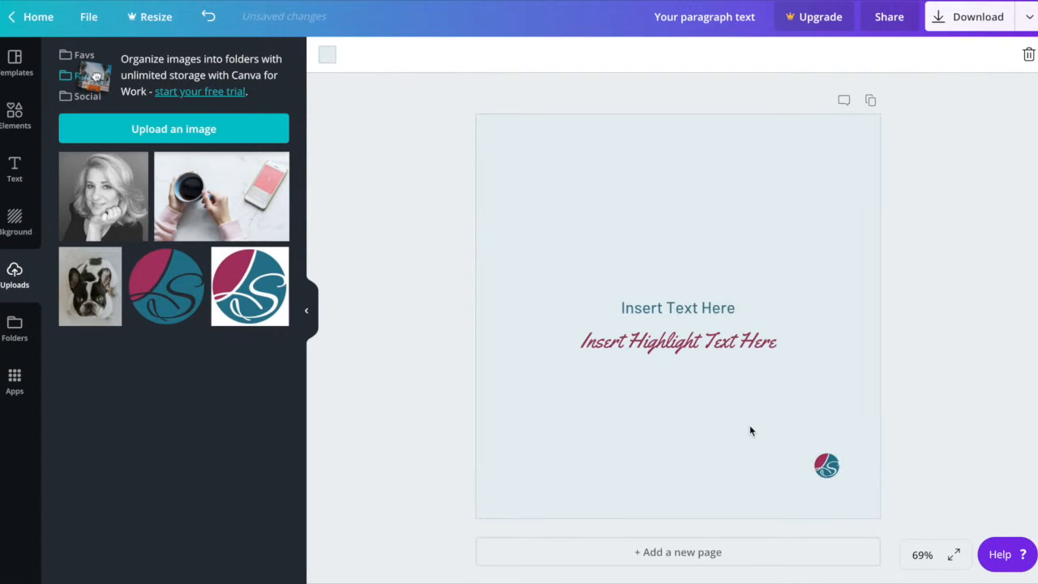
pyautogui.moveTo(827, 466); pyautogui.dragTo(683, 461)
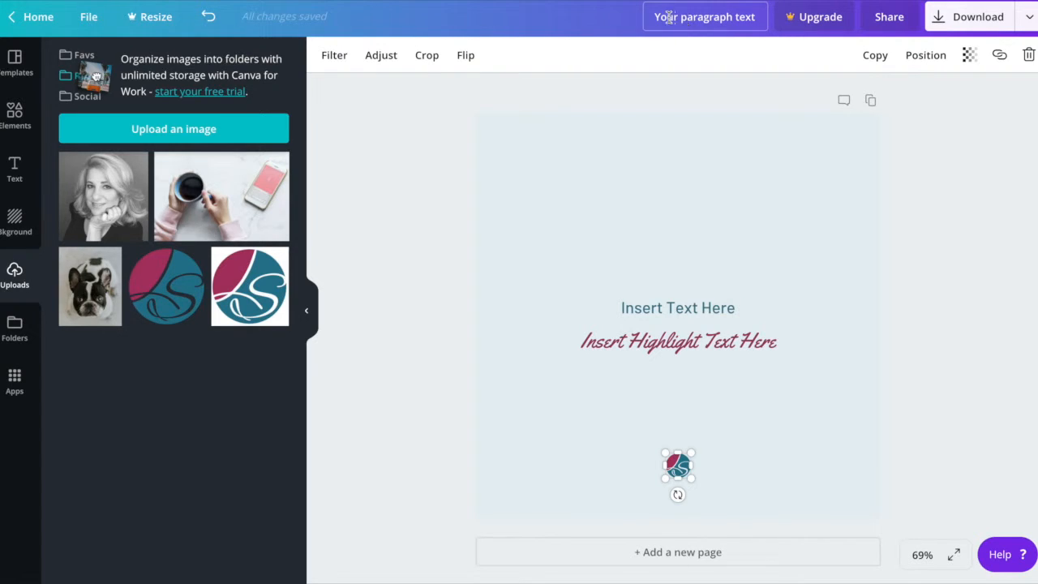
# Rename the design as "Social Media Template (Instagram)".
pyautogui.click(692, 17)
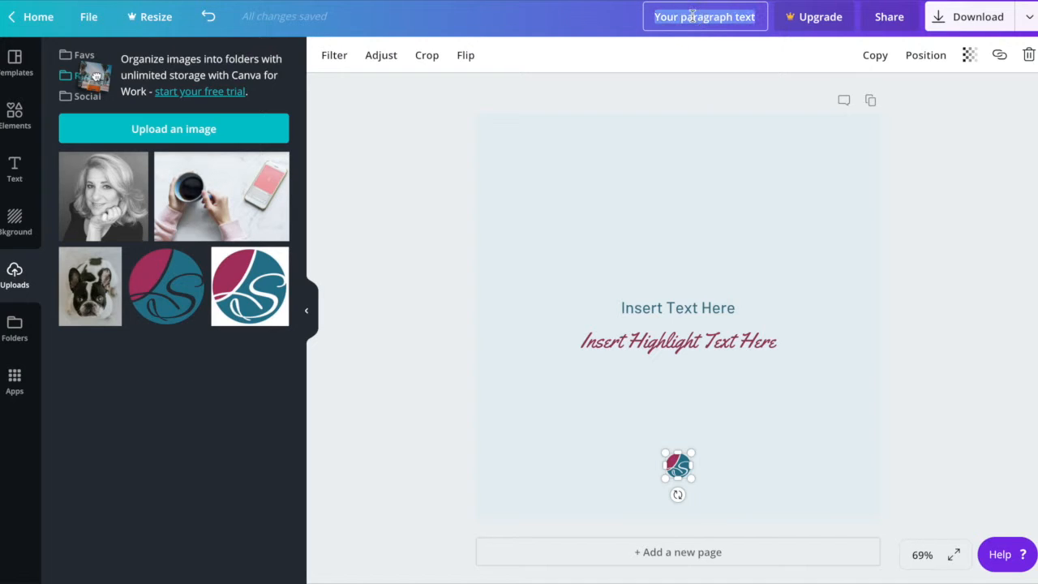
pyautogui.write('Soci')
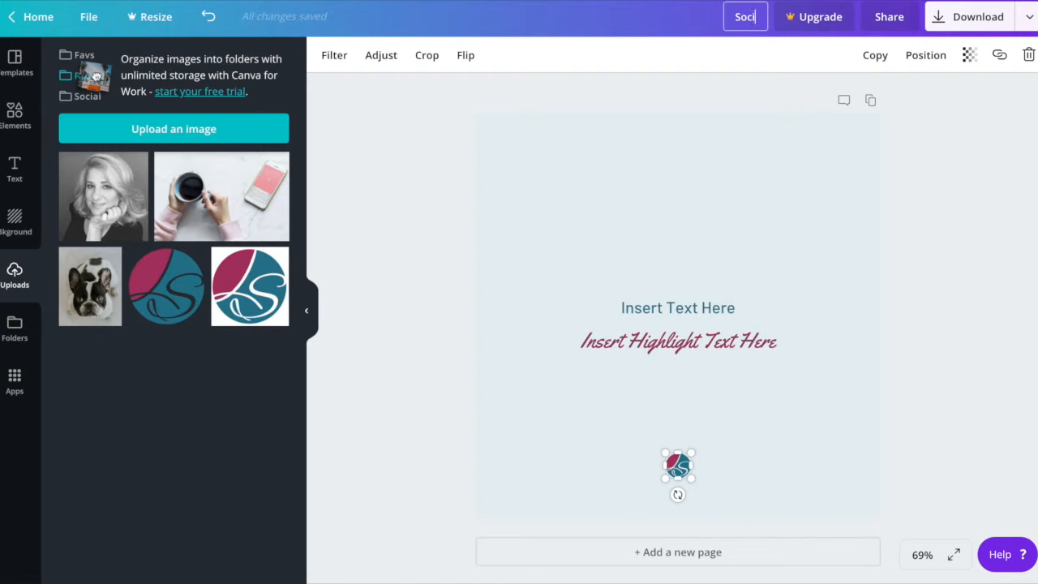
pyautogui.write('al Media')
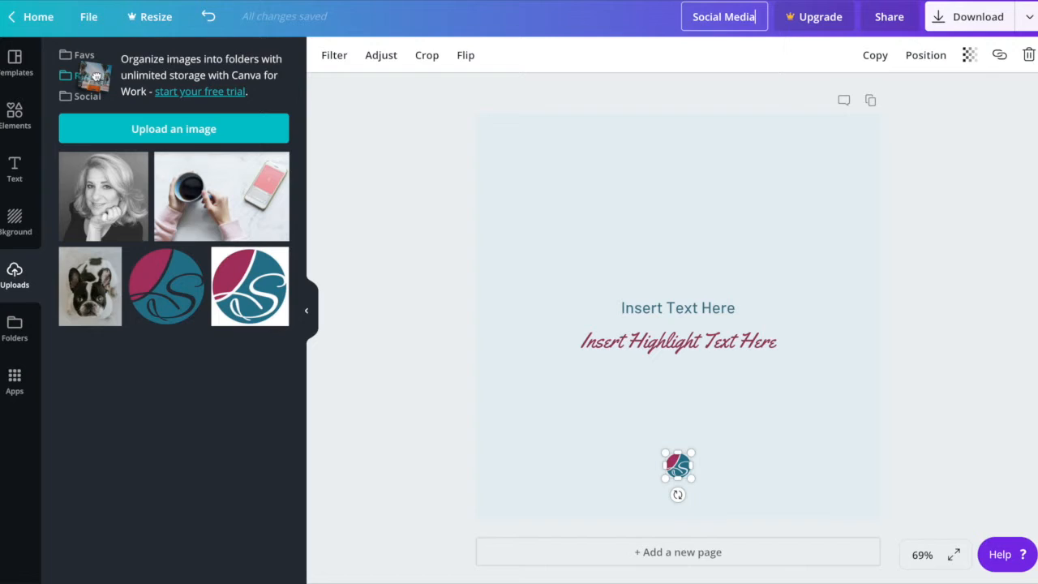
pyautogui.write(' Mem')
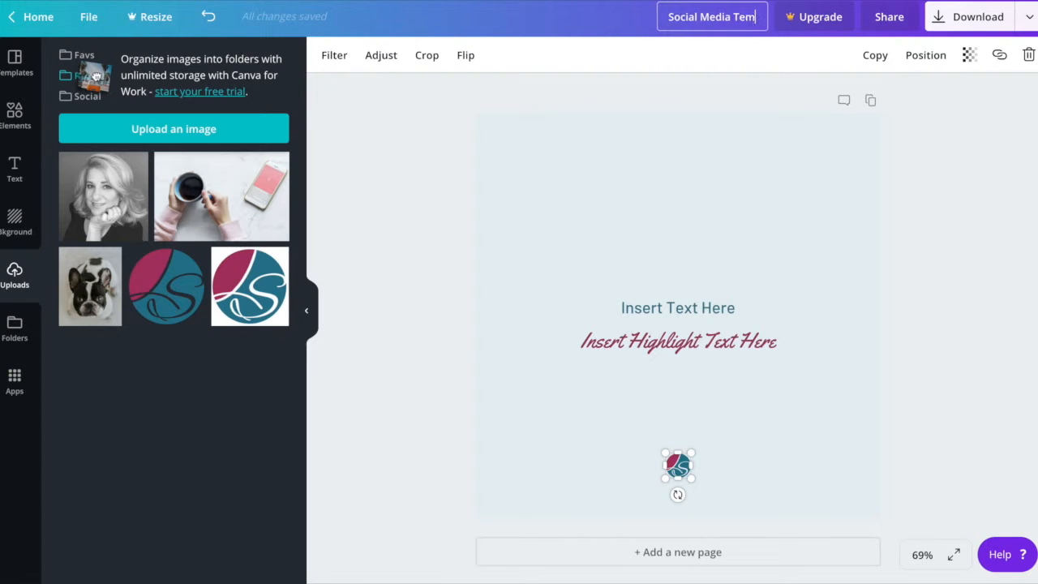
pyautogui.write('plate (')
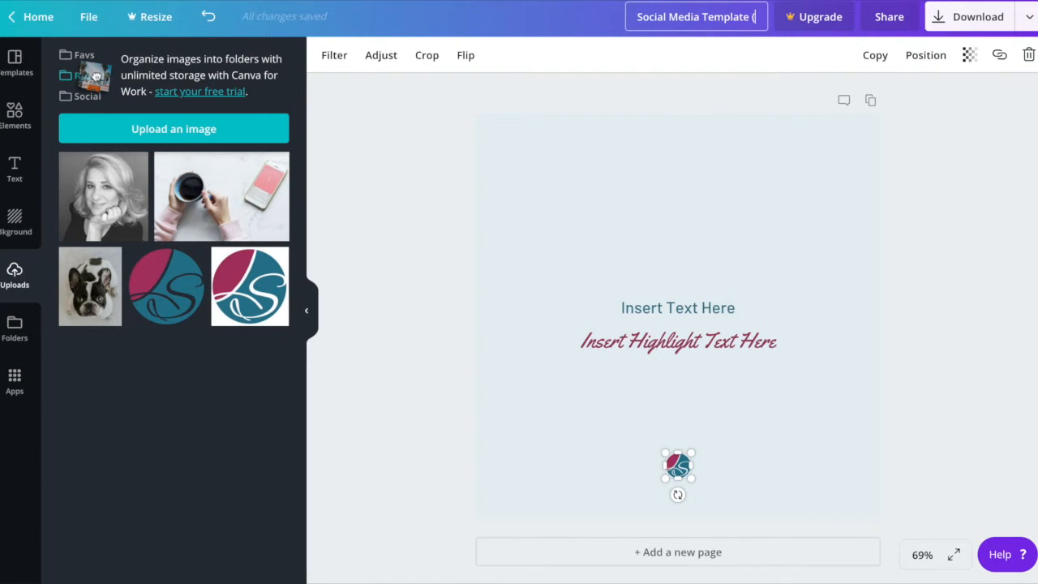
pyautogui.write('Insta')
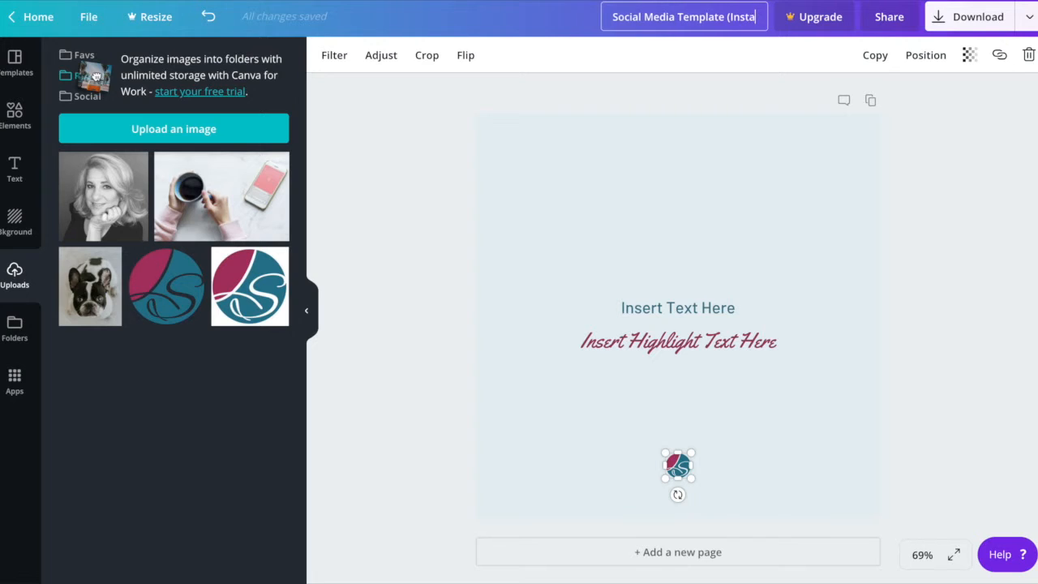
pyautogui.write('gram)')
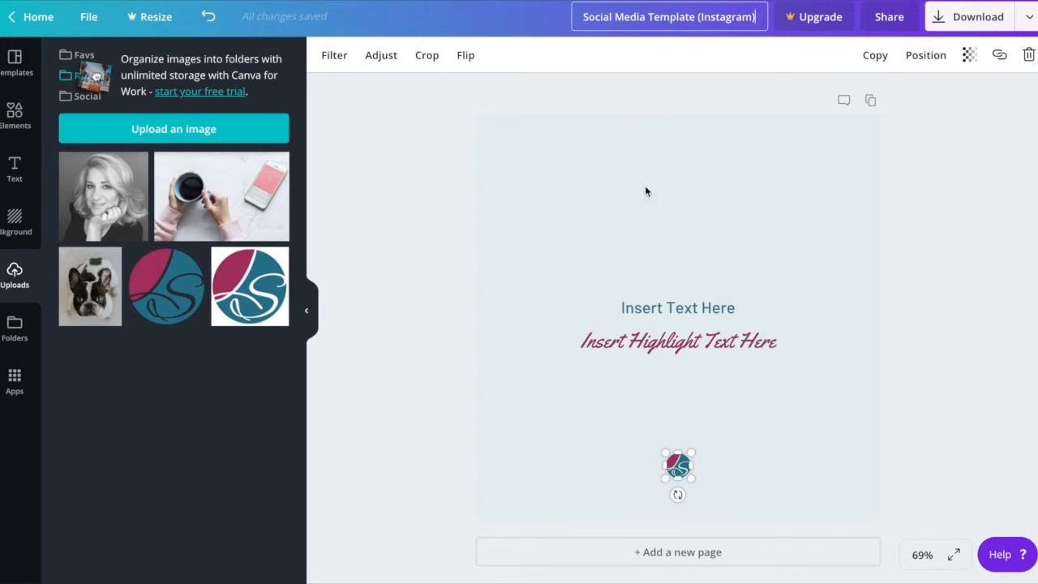
pyautogui.click(663, 201)
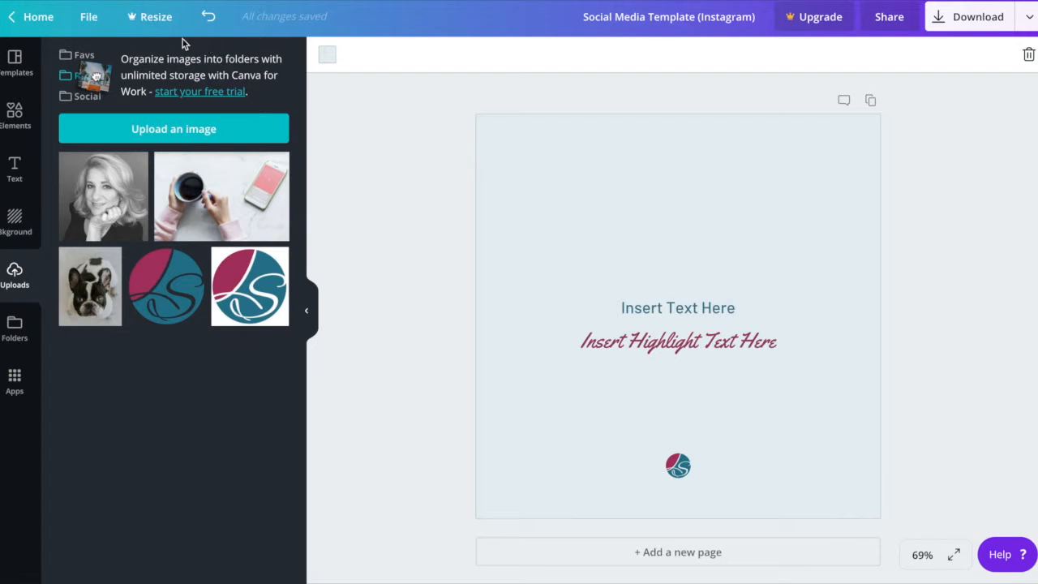
# Save the template design and return to the home page.
pyautogui.click(89, 20)
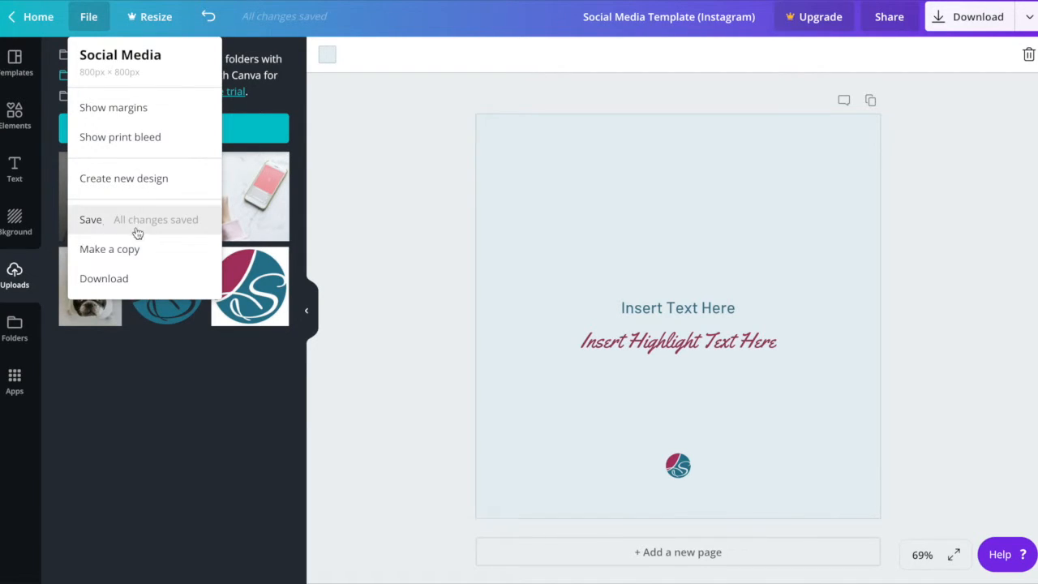
pyautogui.click(85, 224)
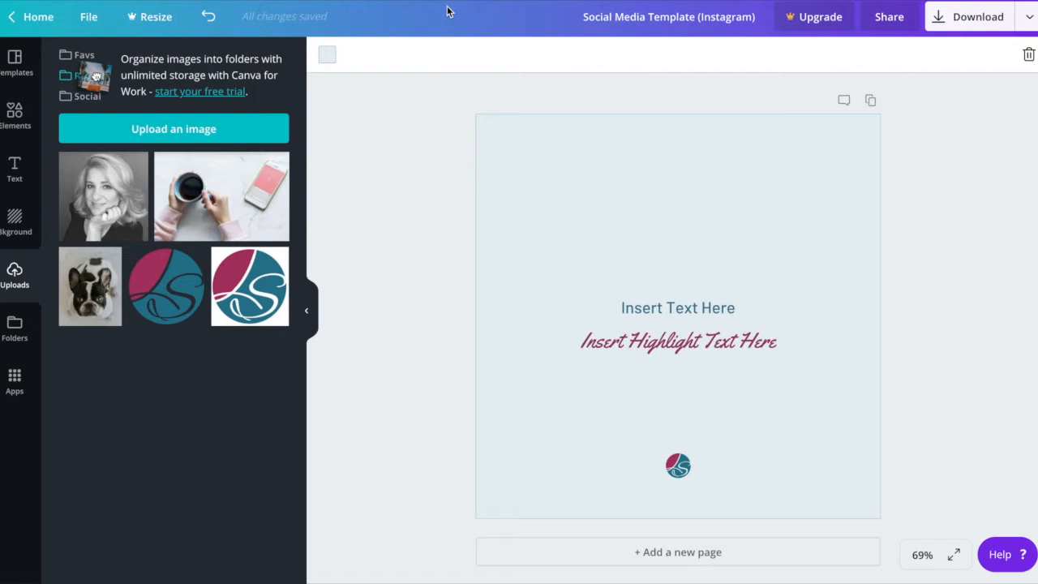
pyautogui.click(28, 17)
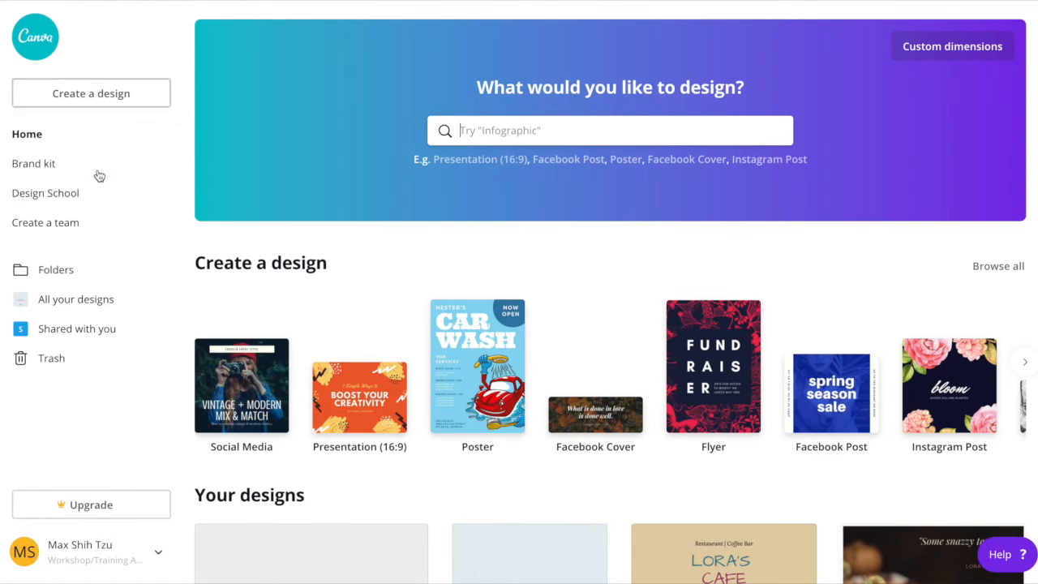
# Make a copy of the "Social Media Template (Instagram)" design from the list of existing designs.
pyautogui.scroll(-1, 194, 232)
pyautogui.scroll(1, 195, 232)
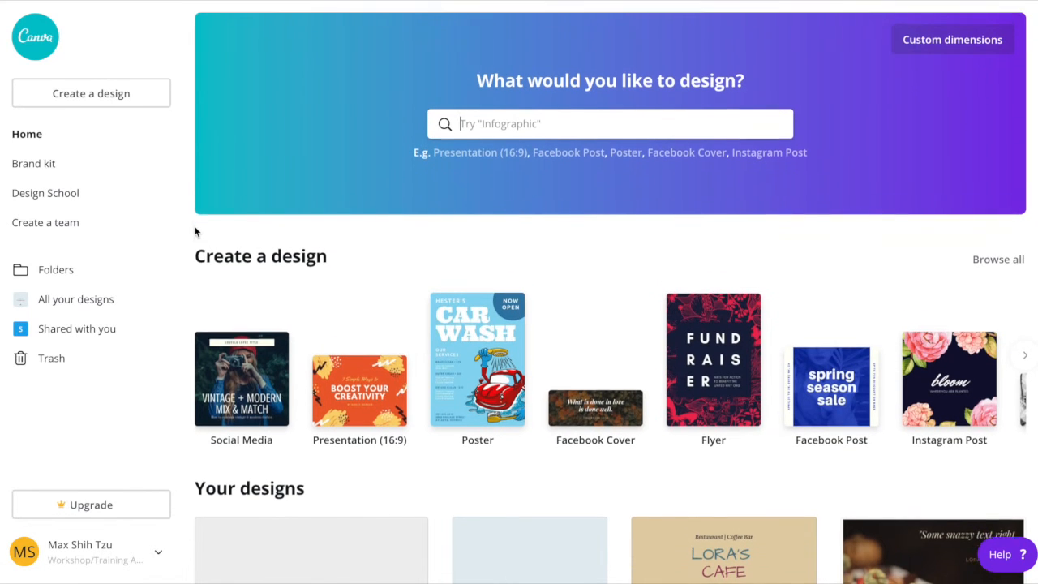
pyautogui.click(94, 1)
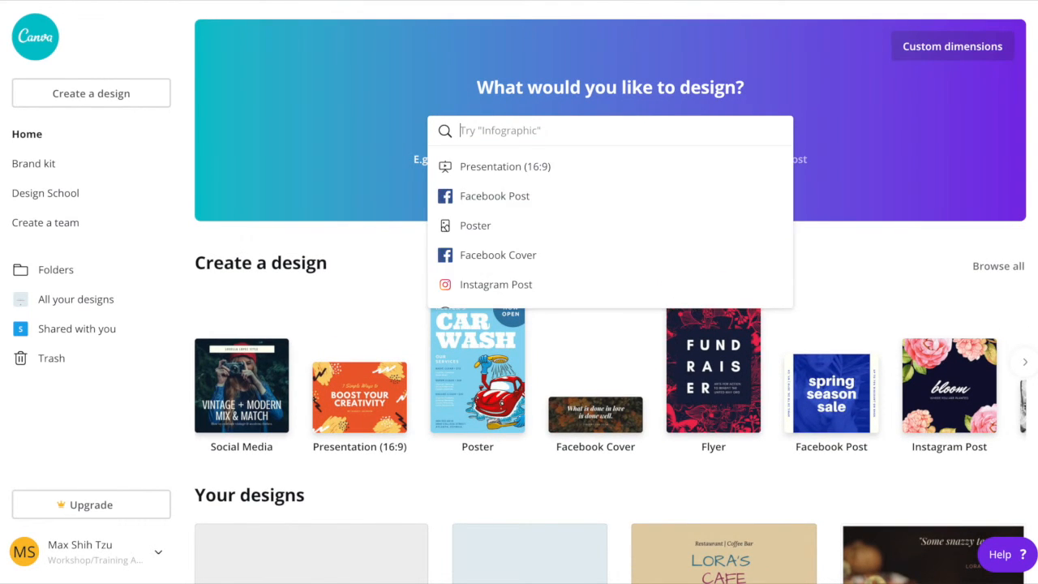
pyautogui.scroll(-1, 245, 282)
pyautogui.scroll(-3, 246, 284)
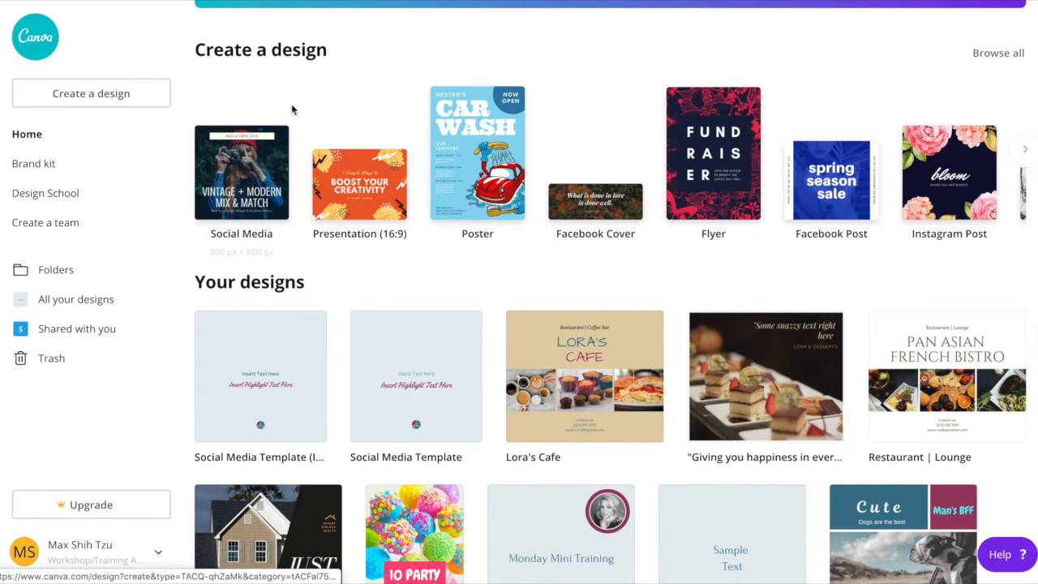
pyautogui.moveTo(216, 373)
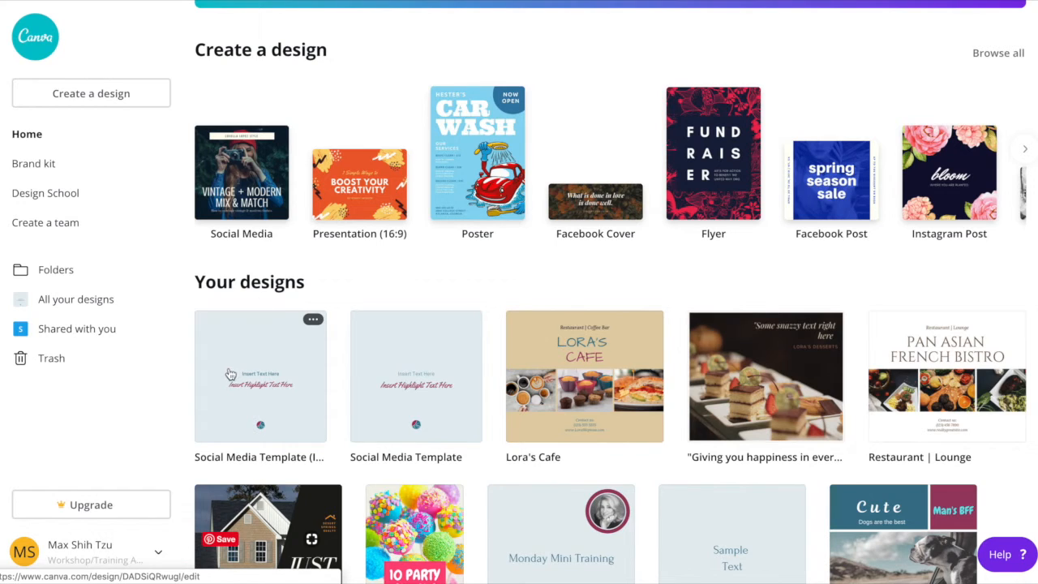
pyautogui.scroll(-2, 660, 392)
pyautogui.scroll(3, 282, 395)
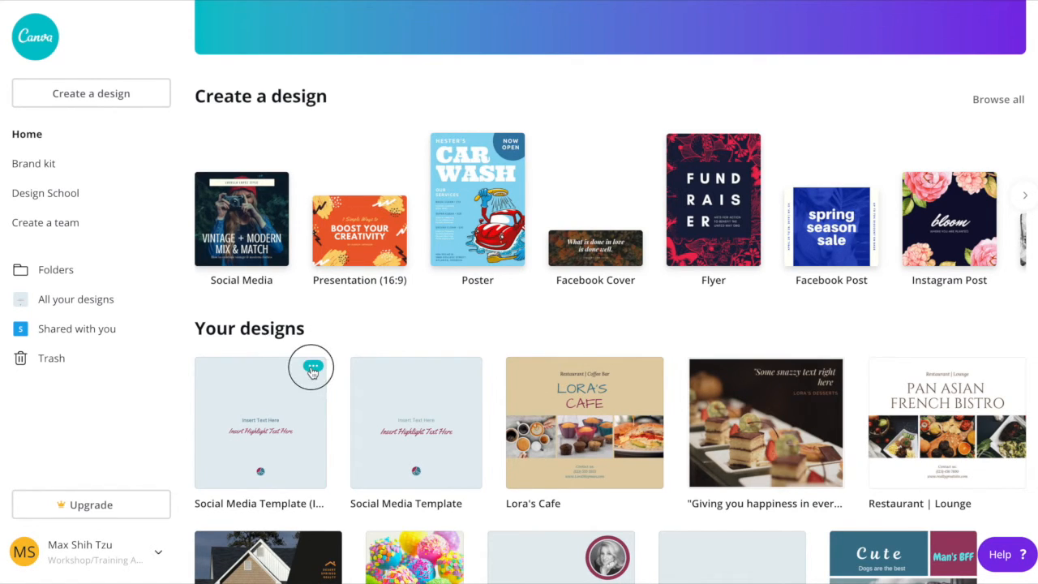
pyautogui.click(311, 367)
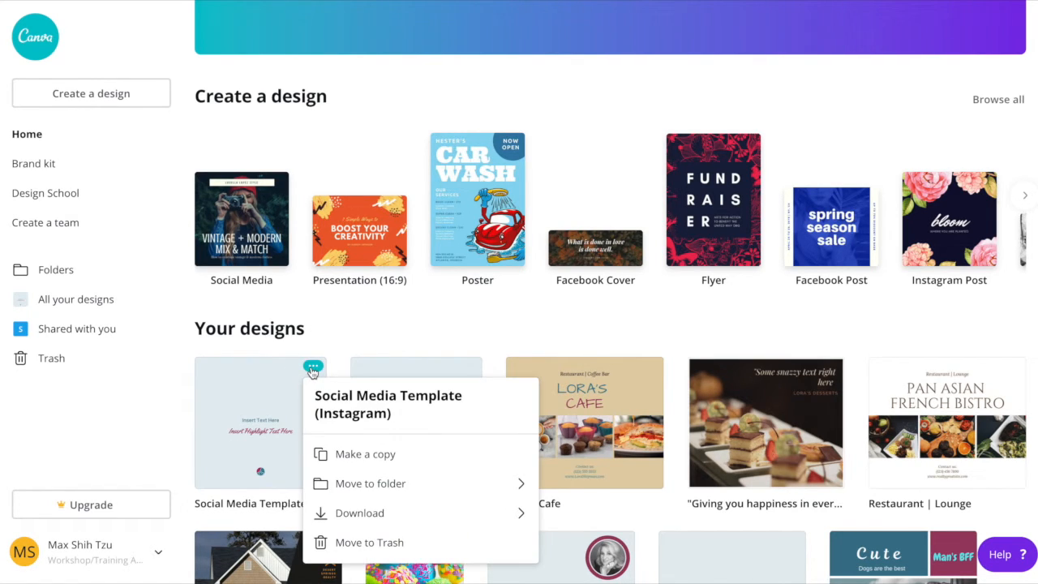
pyautogui.click(349, 455)
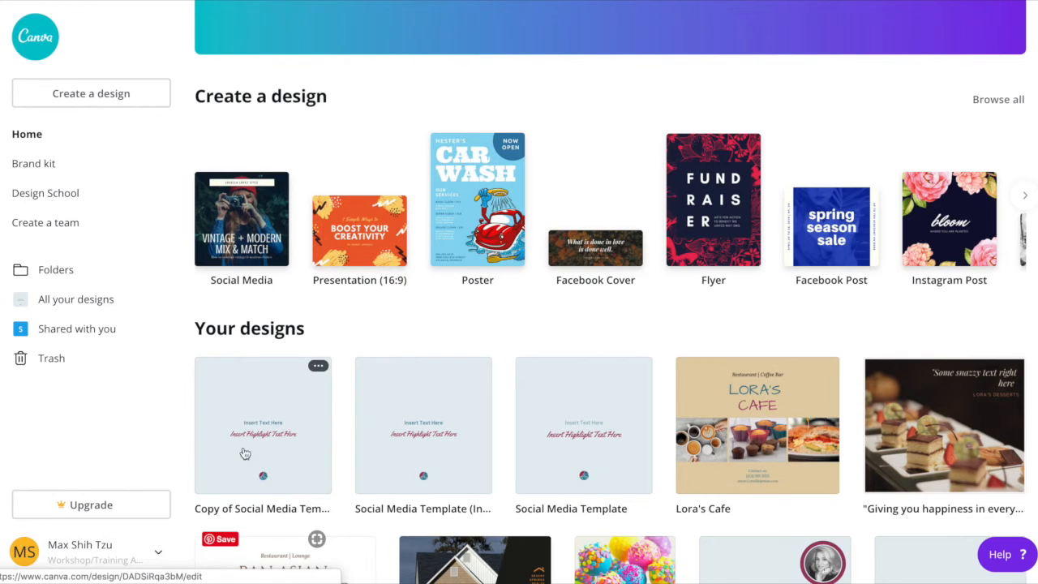
# Open the copied template for editing and rename it as "Monday 2 25 19".
pyautogui.click(268, 431)
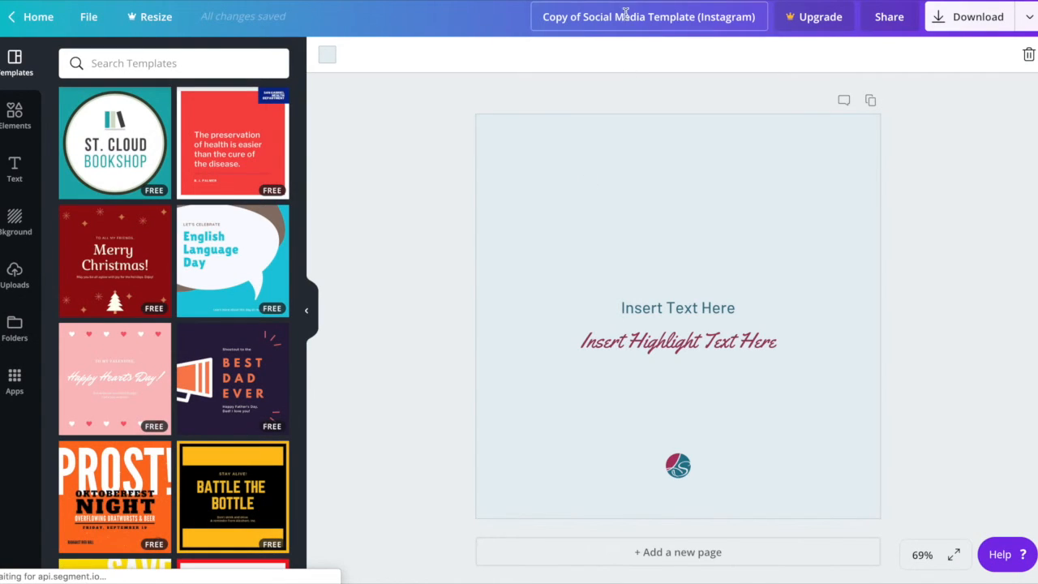
pyautogui.click(619, 18)
pyautogui.doubleClick(619, 17)
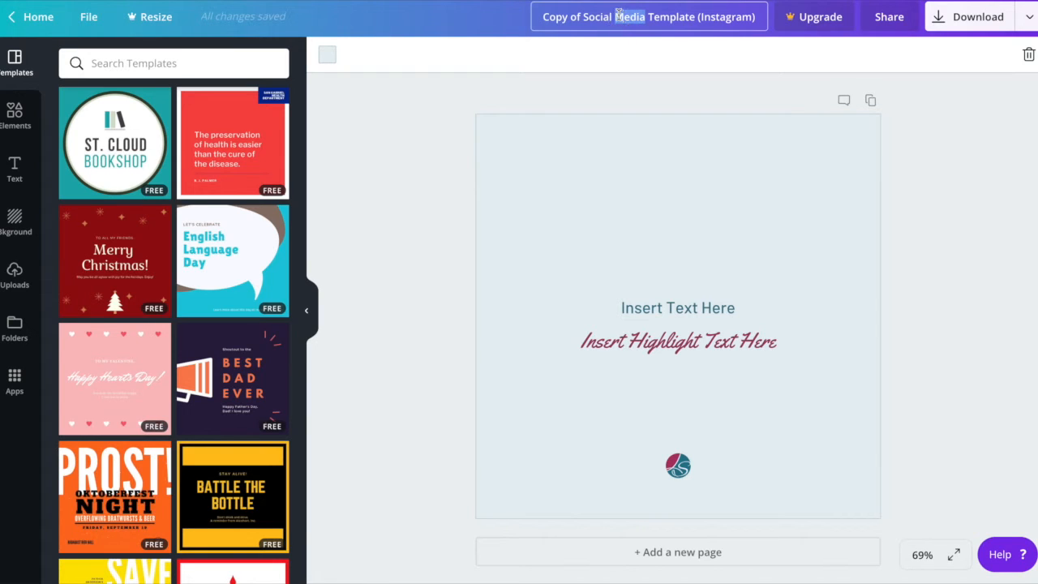
pyautogui.tripleClick(619, 14)
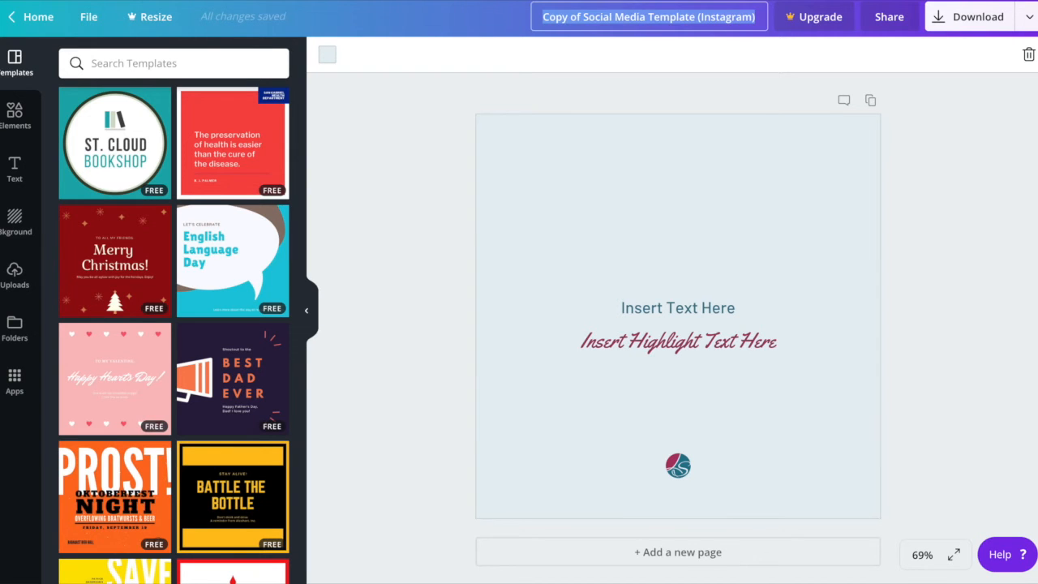
pyautogui.write('Monday 2')
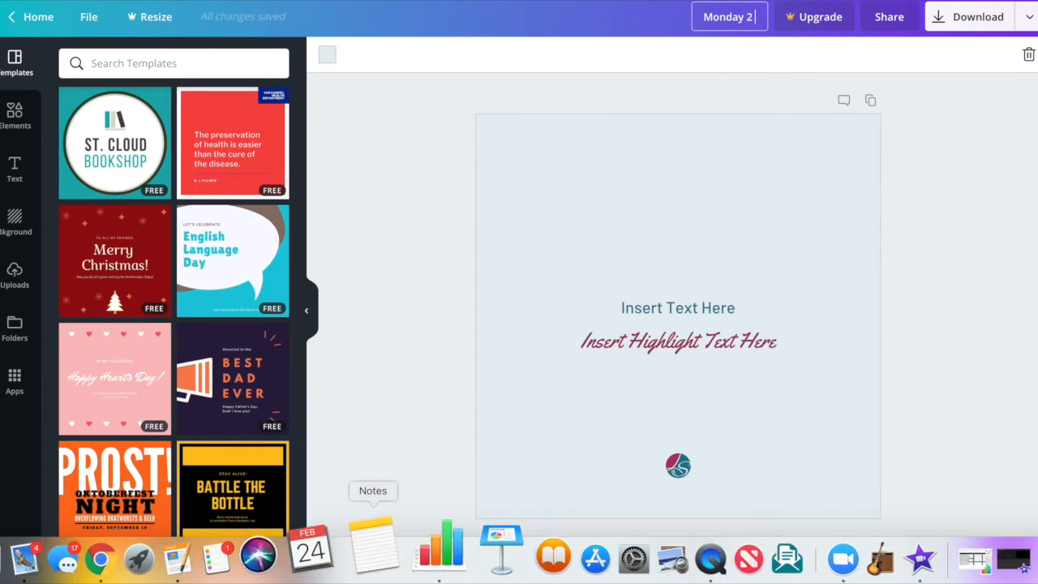
pyautogui.write(' 2')
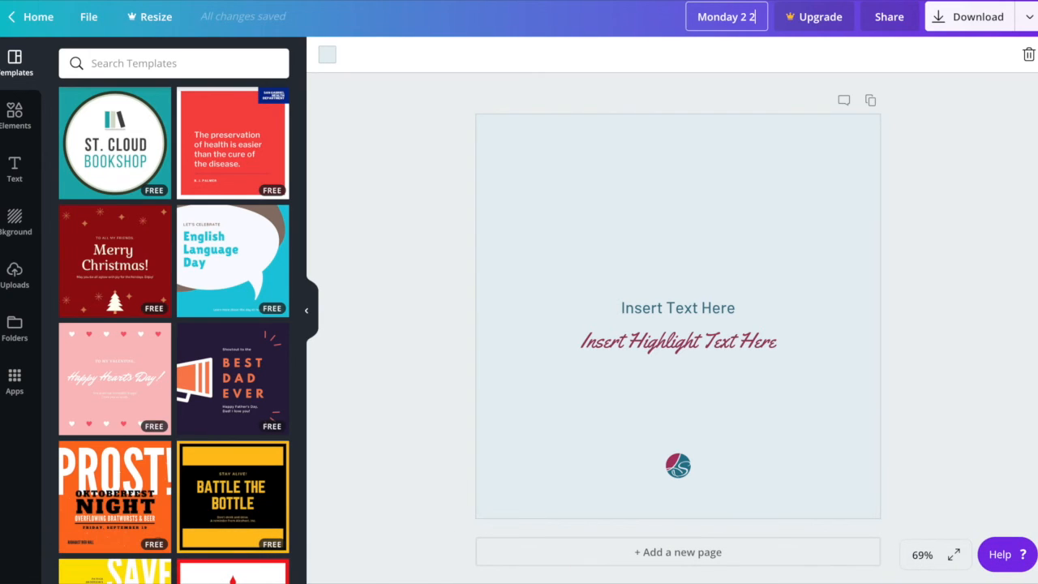
pyautogui.write('5 19')
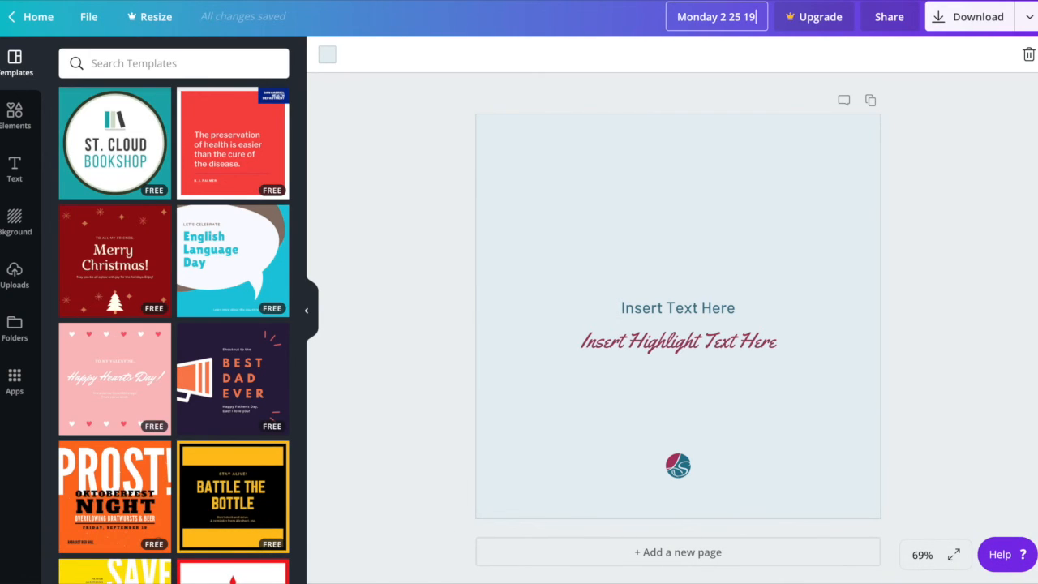
pyautogui.press('Return')
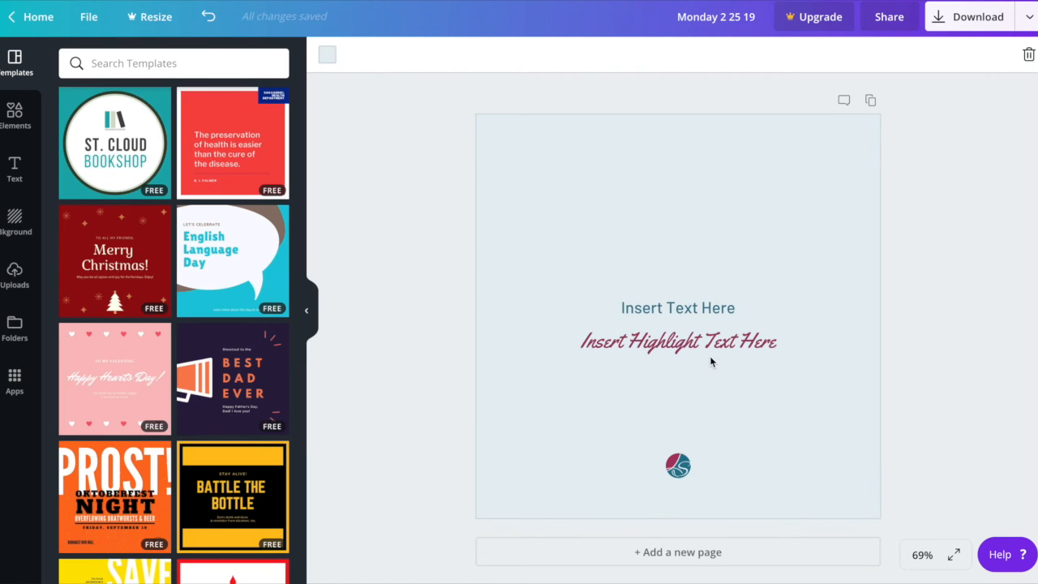
# Return to the home page and show the renamed copy alongside the original template among your designs.
pyautogui.click(41, 17)
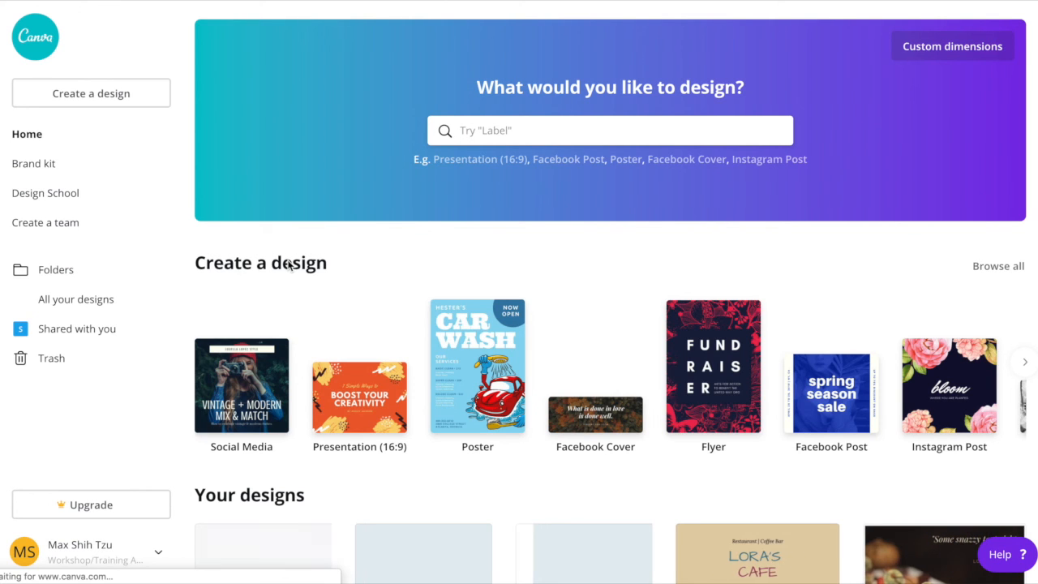
pyautogui.scroll(-3, 284, 397)
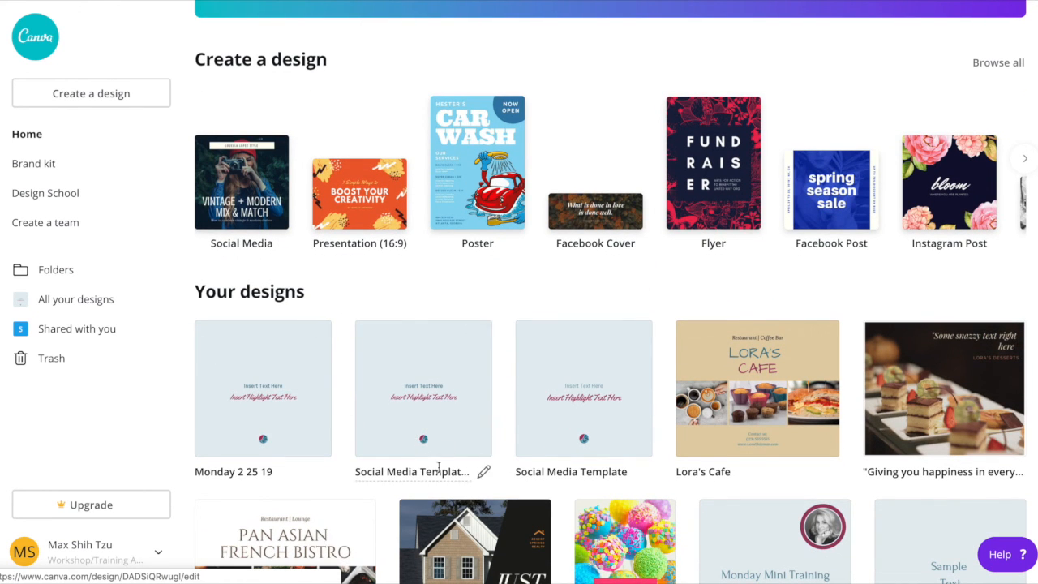